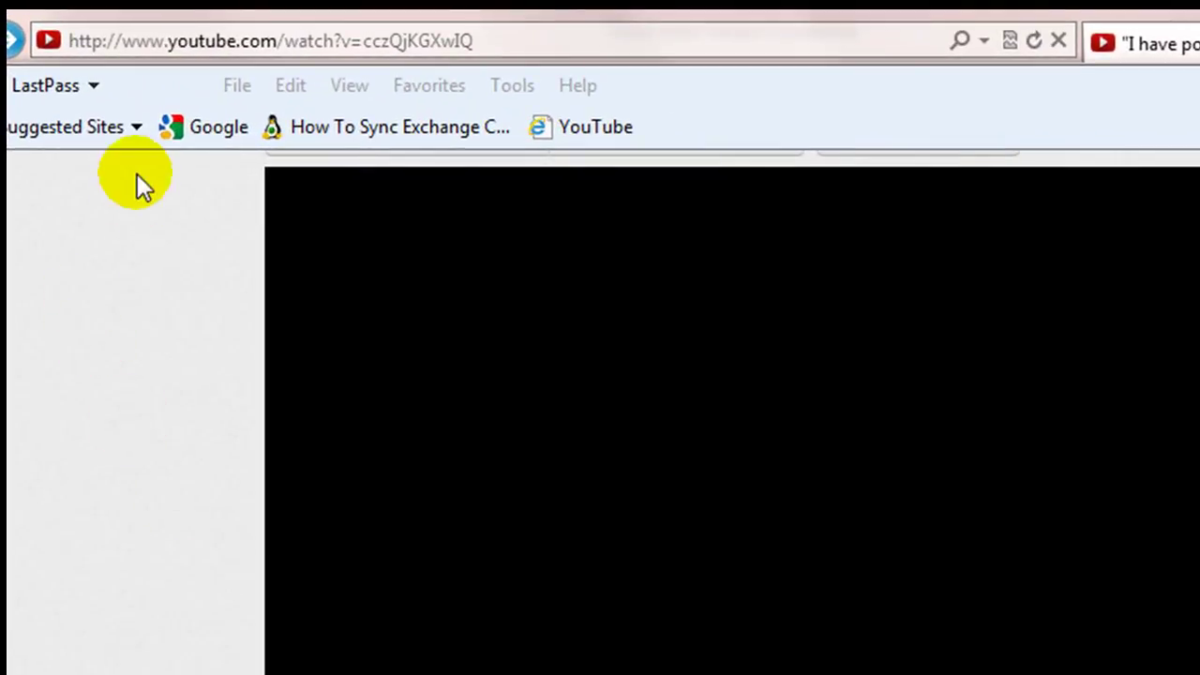
Step: Copy the YouTube video's web address and paste it as a source into Freemake Video Converter
click(141, 41)
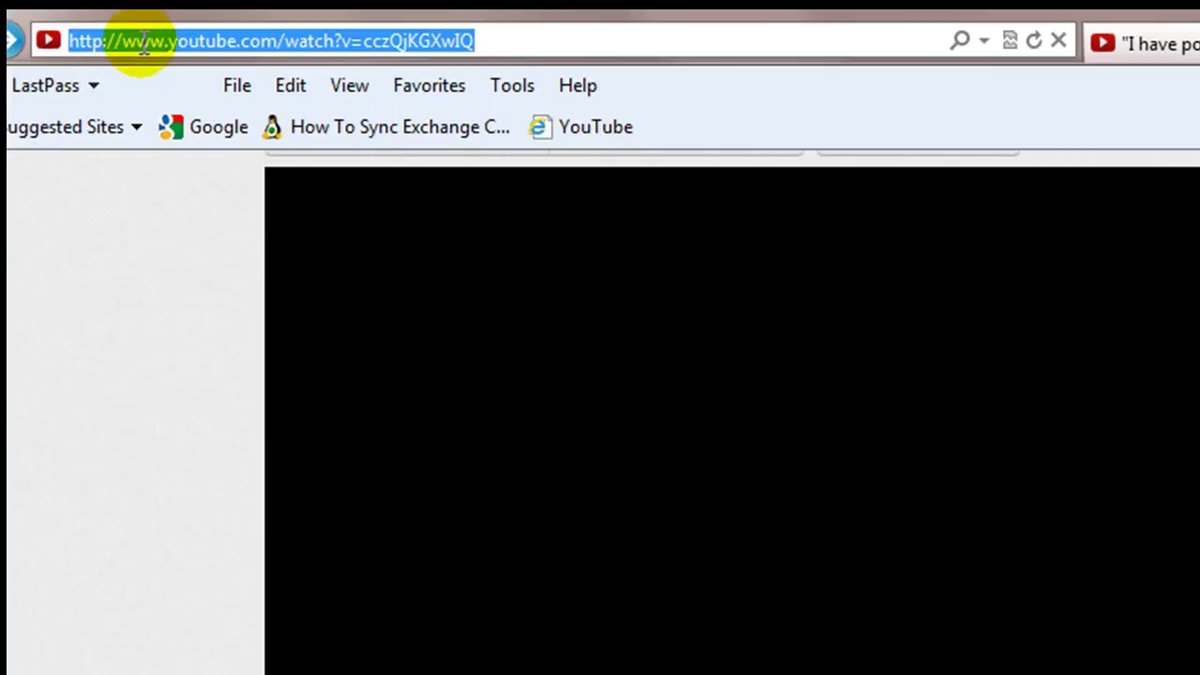
key(alt+Tab)
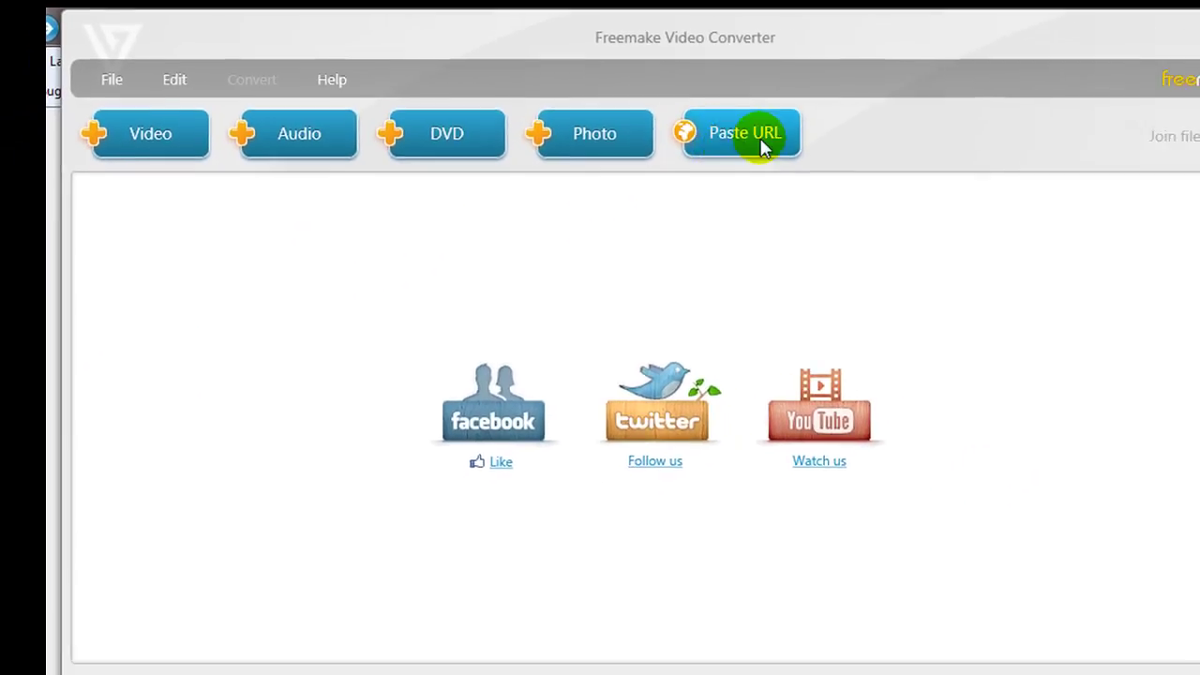
click(763, 145)
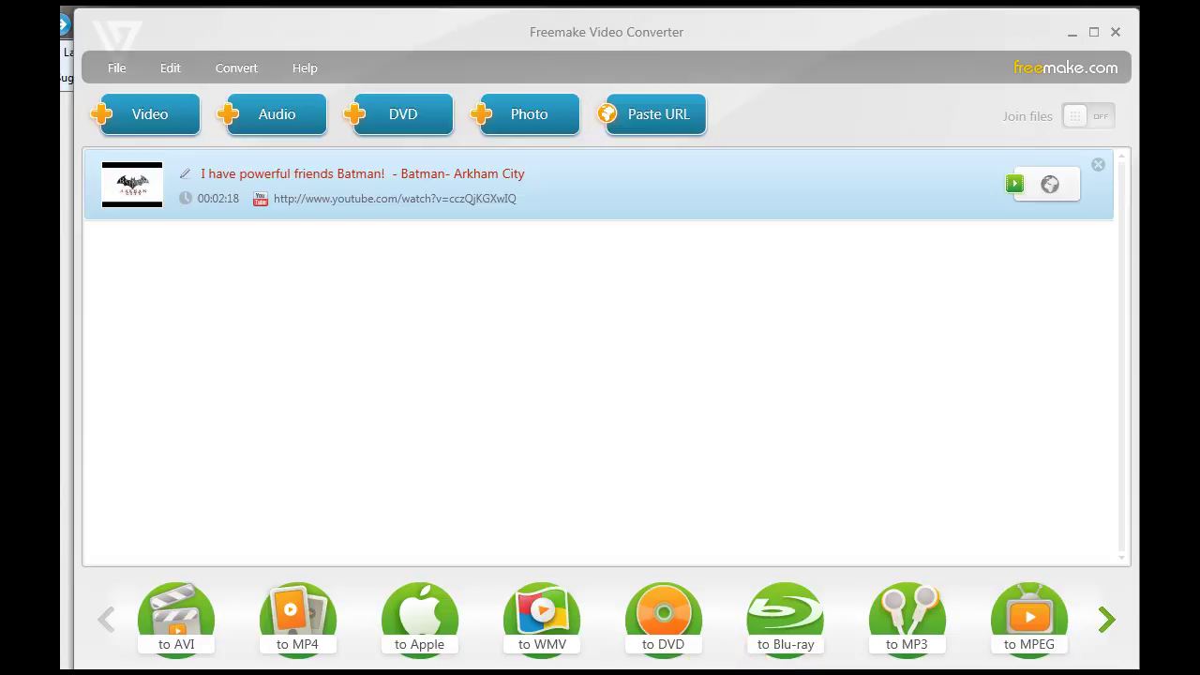
Step: Convert the YouTube video to WMV with the DVD Quality preset, saving to the Desktop, and close the conversion windows
click(561, 638)
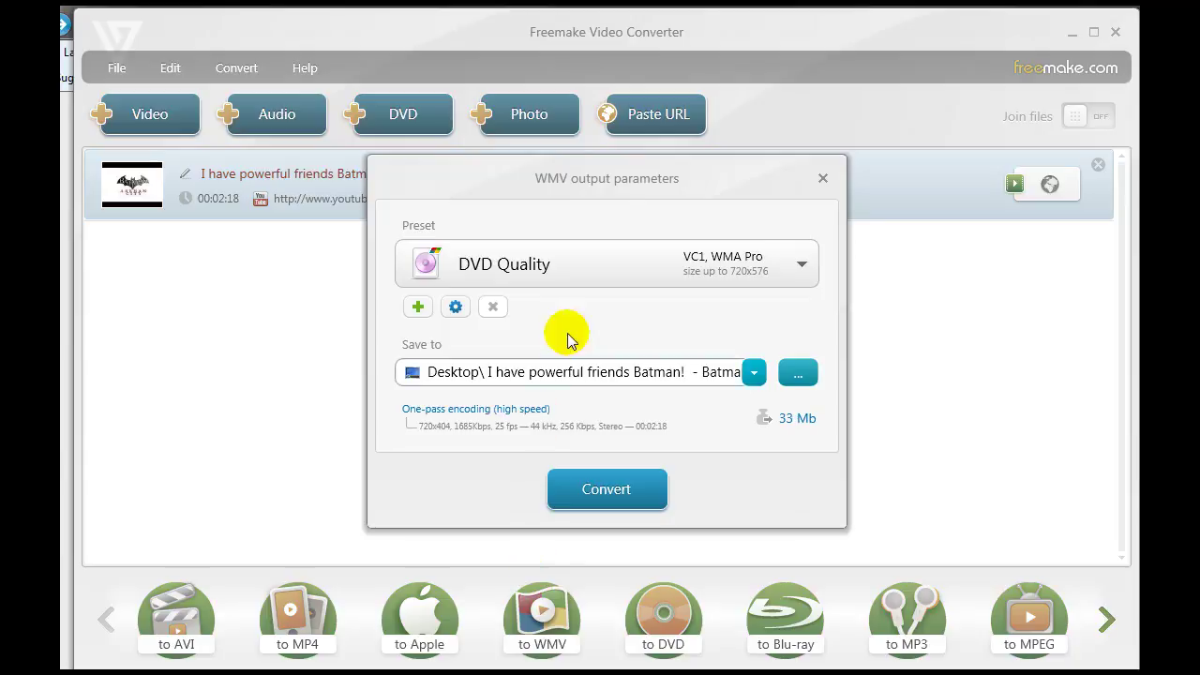
click(625, 279)
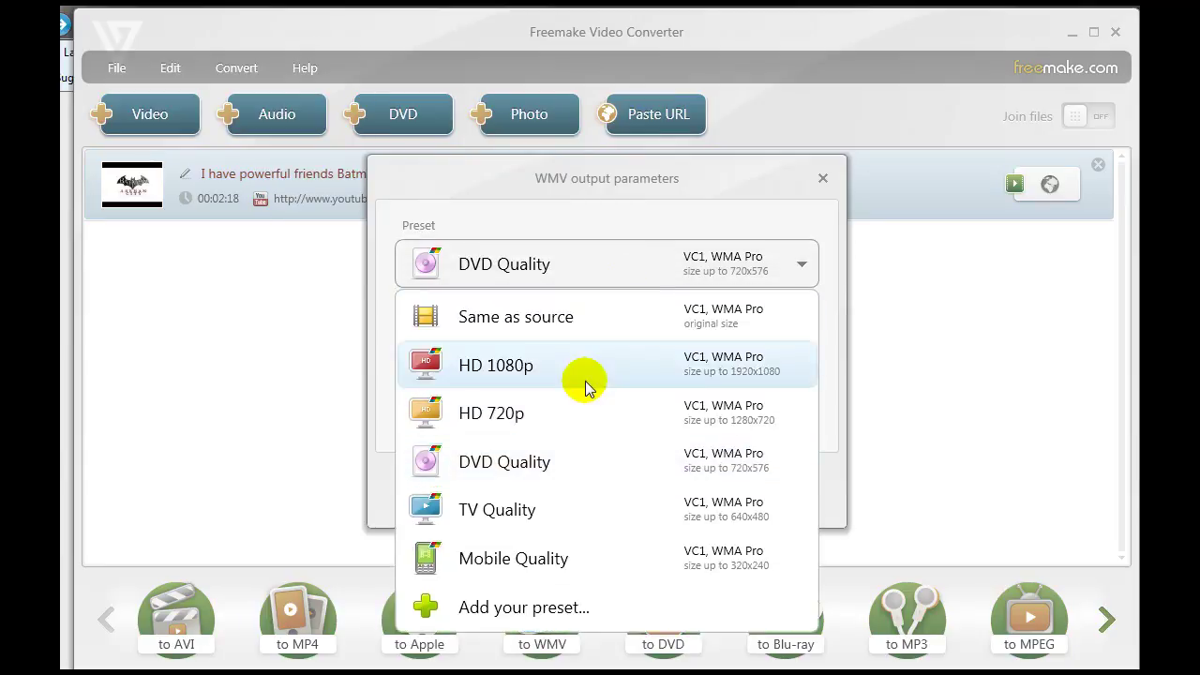
click(572, 459)
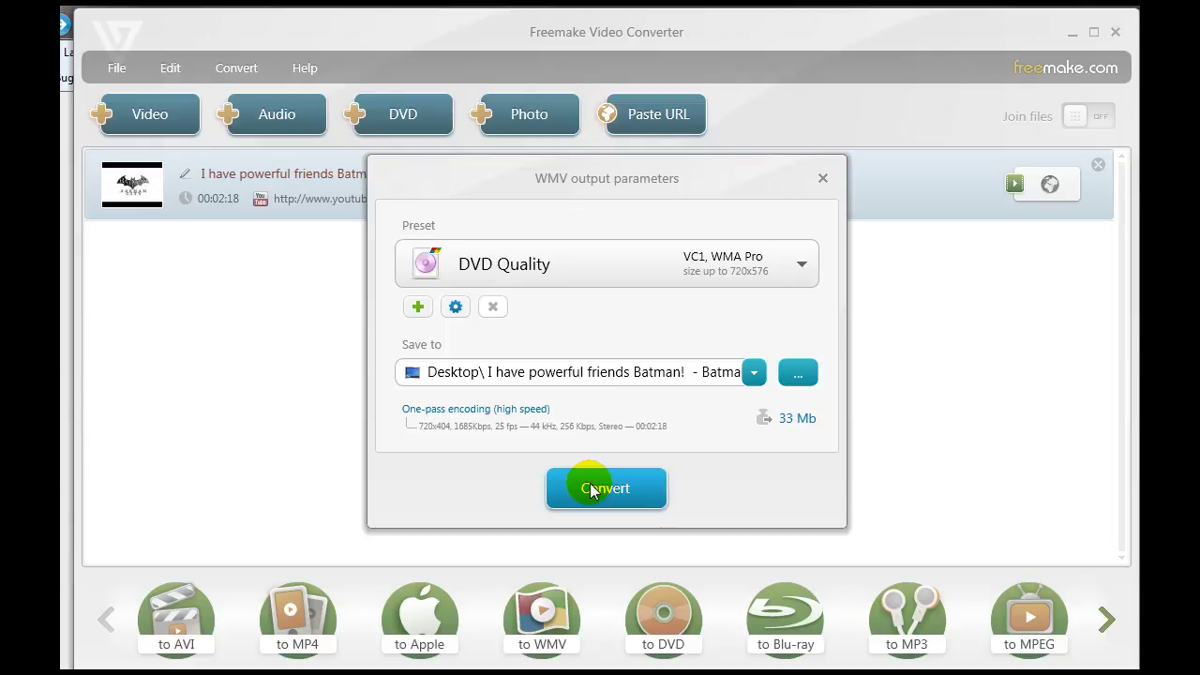
click(593, 488)
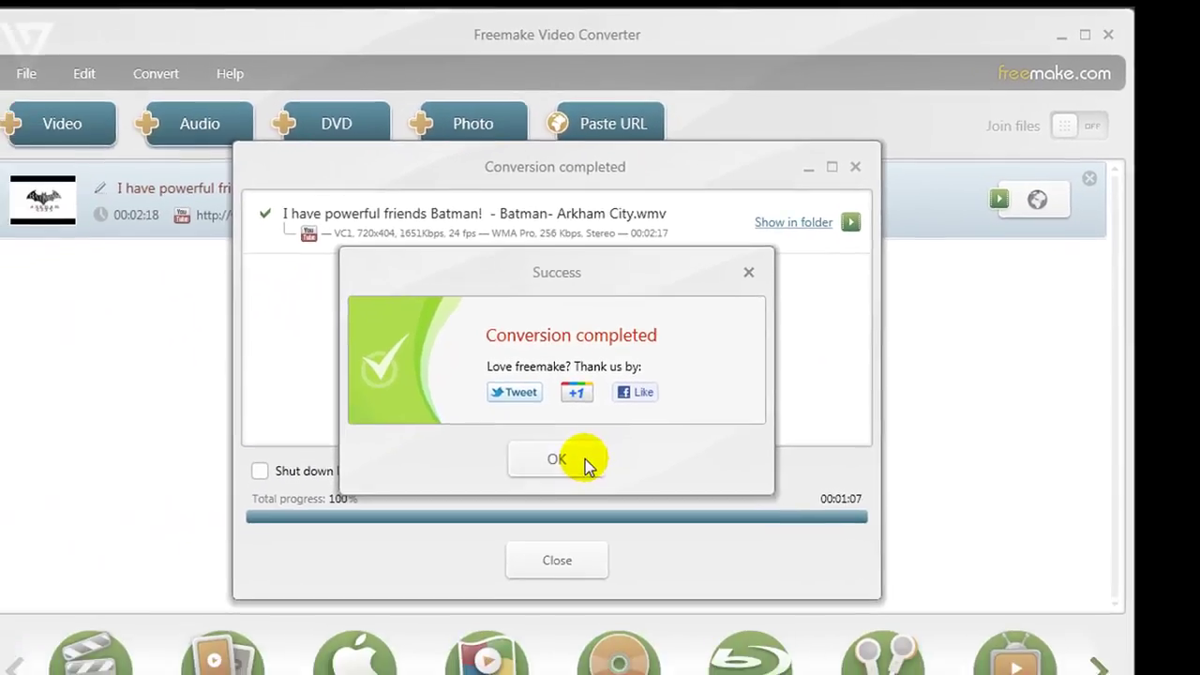
click(432, 573)
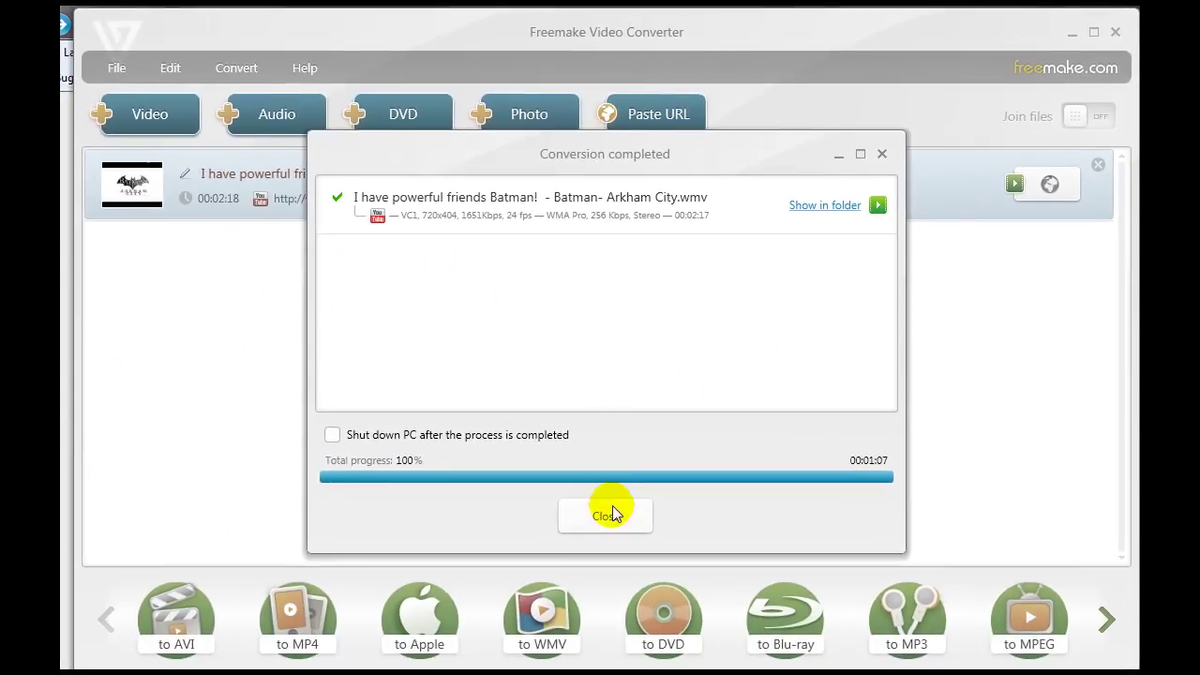
click(616, 514)
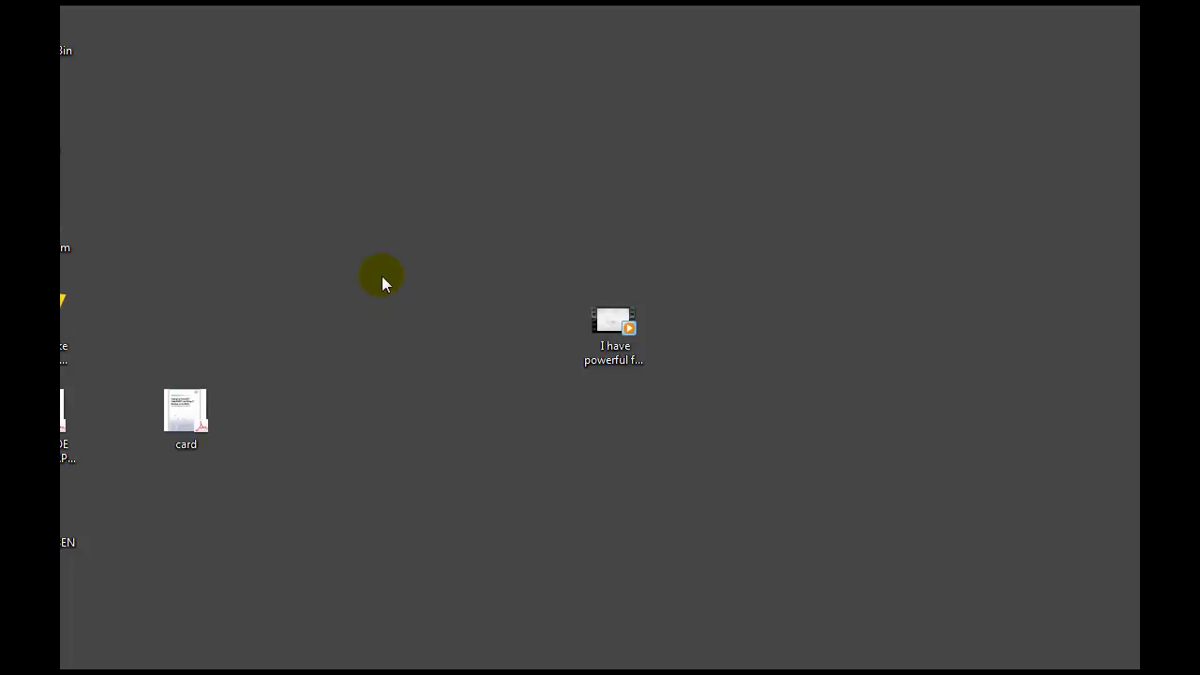
Step: Play the converted Batman Arkham City video from the desktop and reposition the player window
click(602, 362)
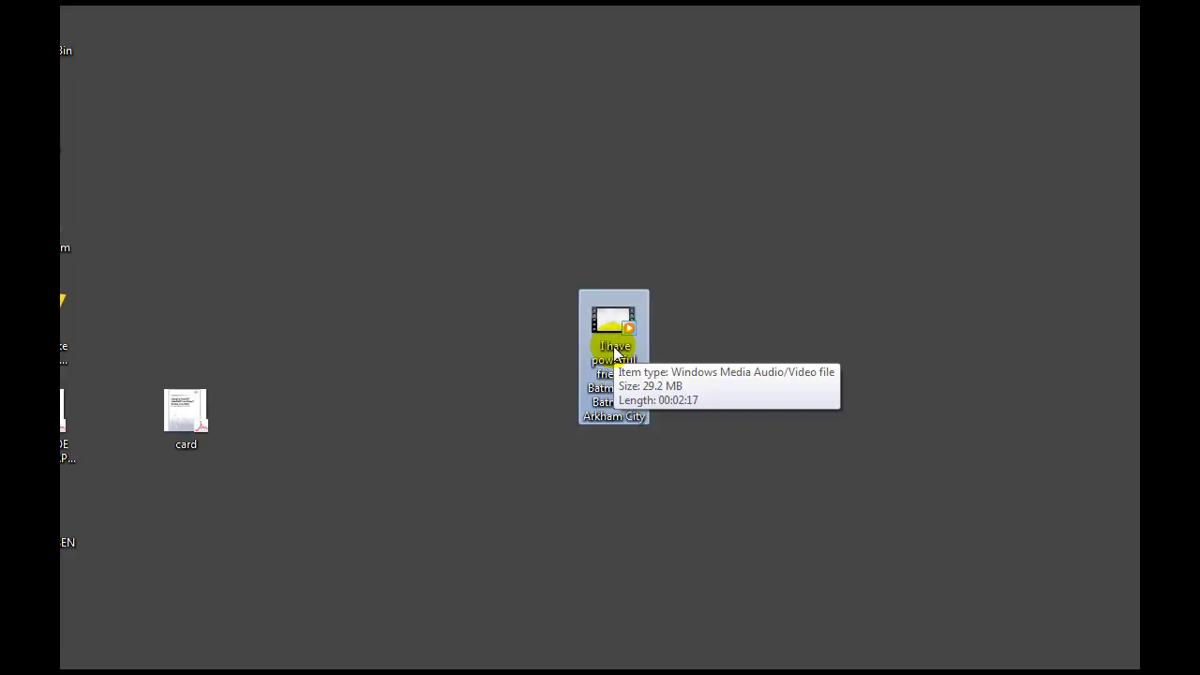
double_click(615, 351)
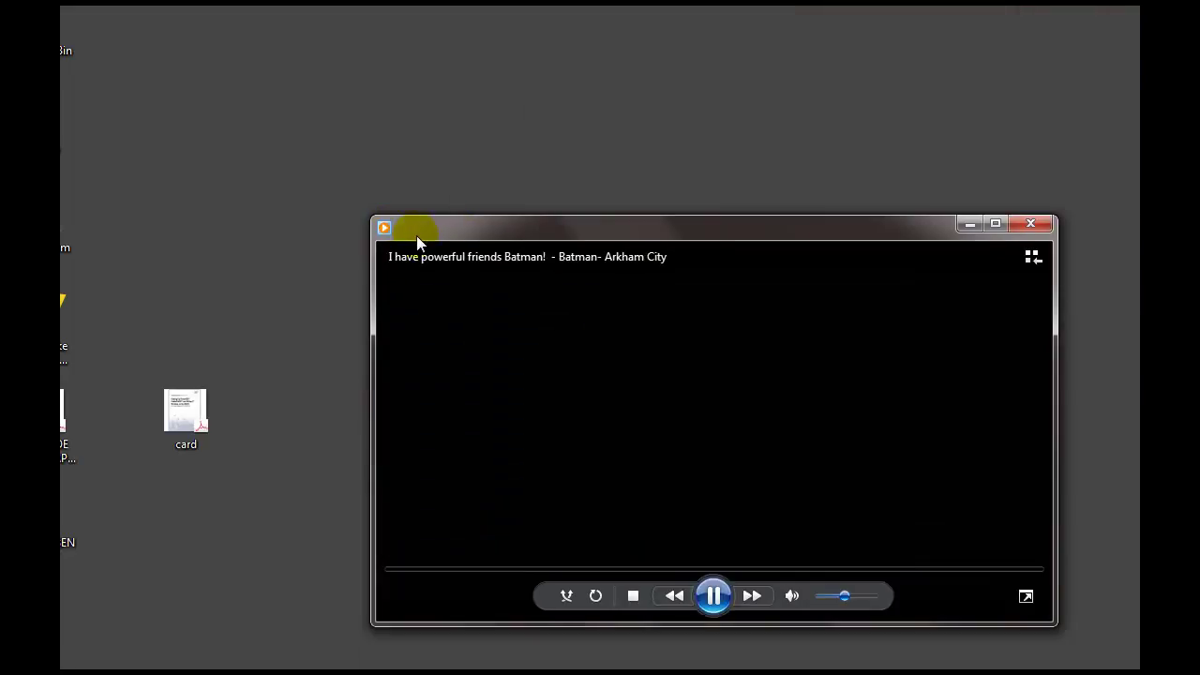
drag(417, 235, 330, 161)
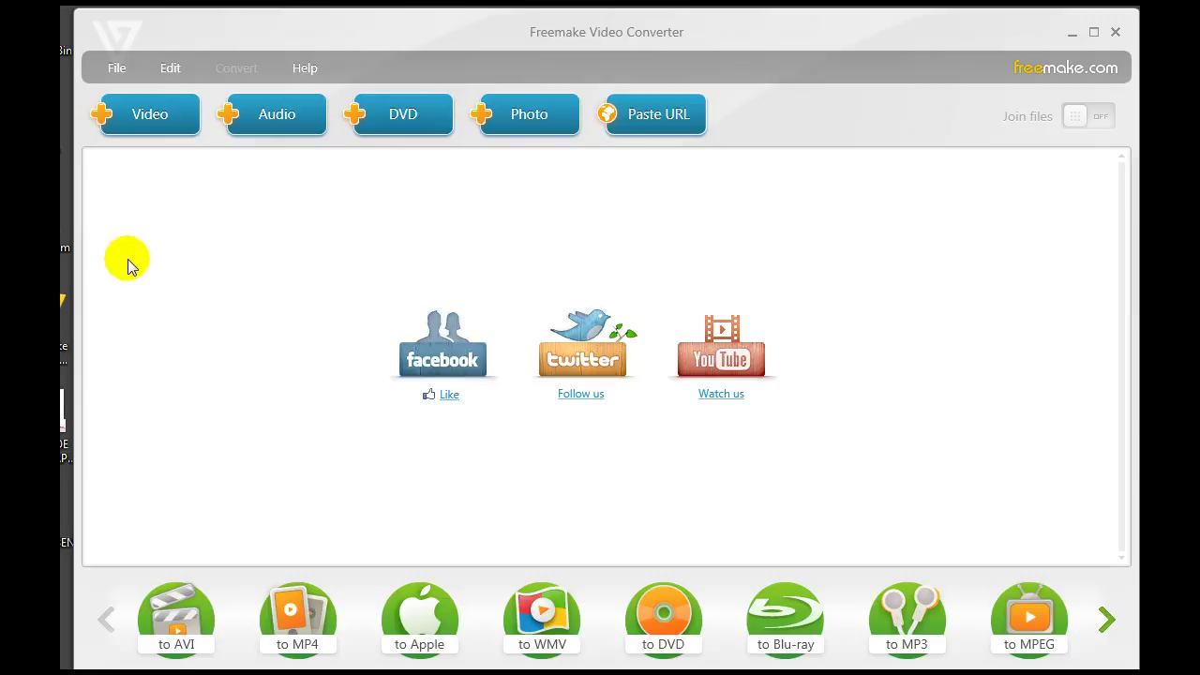
Step: Add the Desktop video "I have powerful friends Batman! - Batman- Arkham City" to Freemake Video Converter and open it for cutting
click(158, 114)
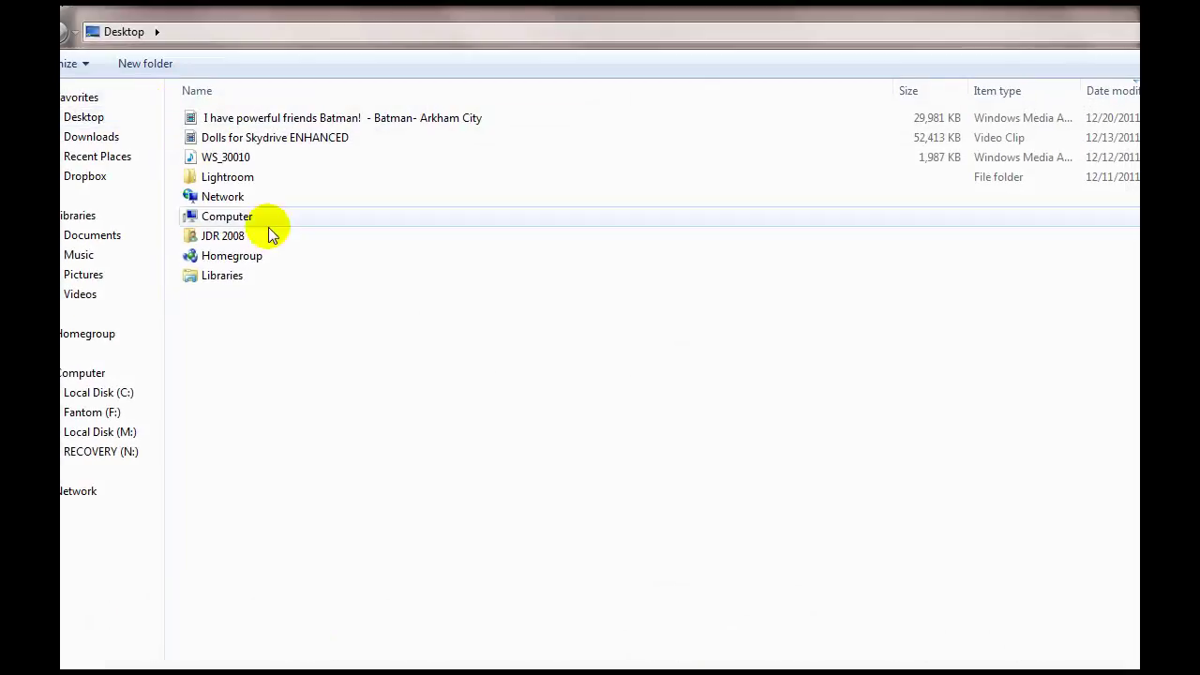
double_click(377, 127)
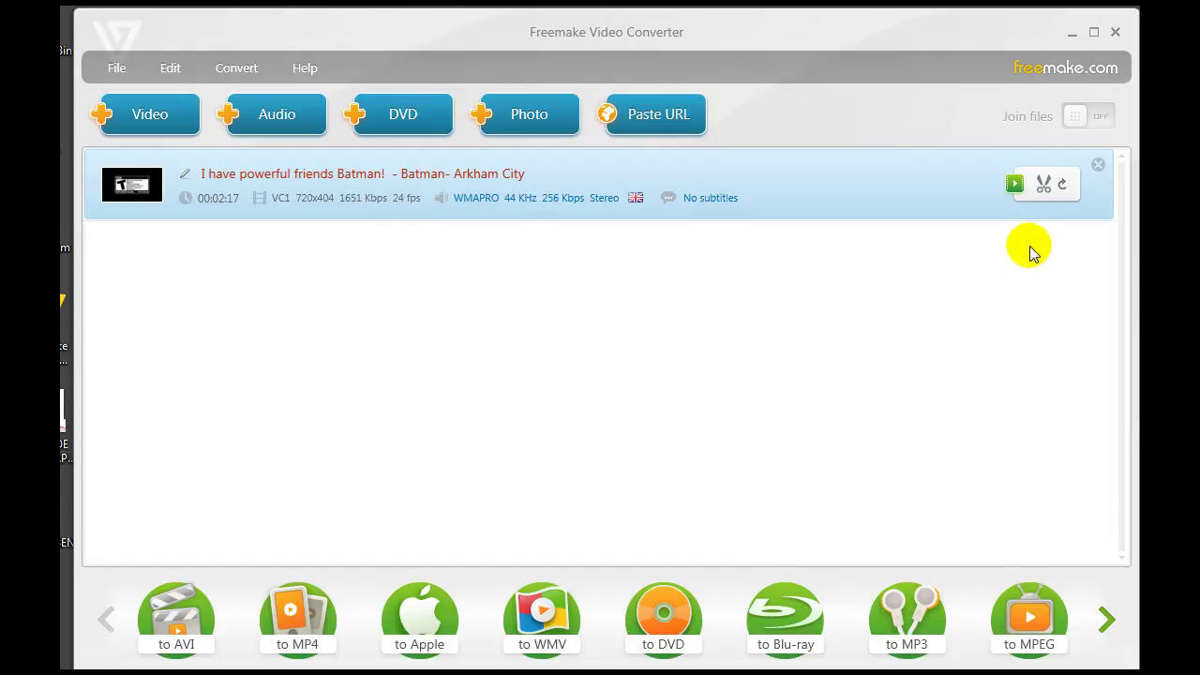
click(1044, 192)
drag(875, 72, 736, 89)
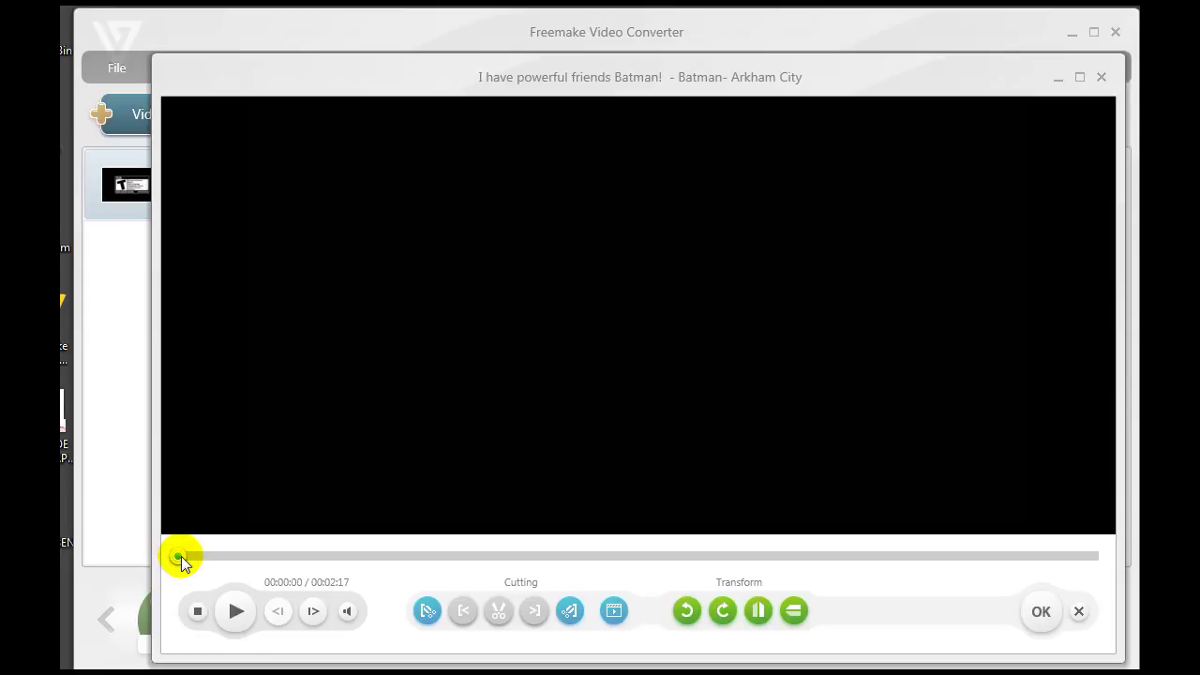
Step: Select the section from the start of the video to 00:00:28 and cut it out
drag(181, 560, 316, 557)
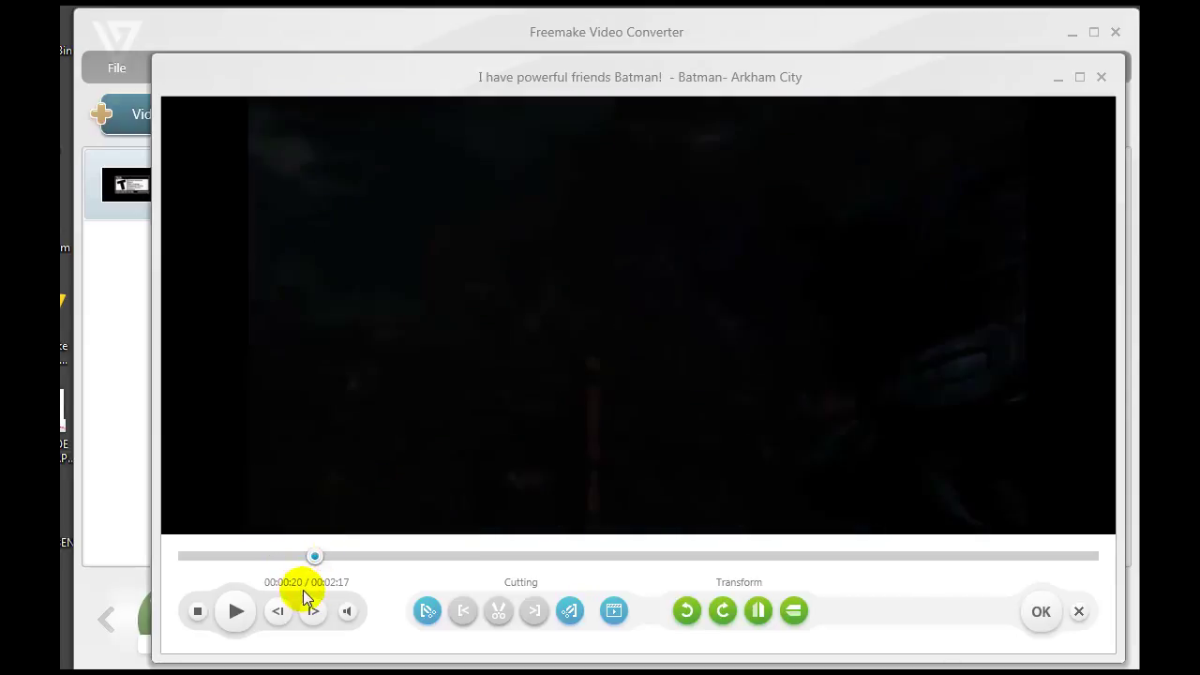
drag(317, 561, 363, 563)
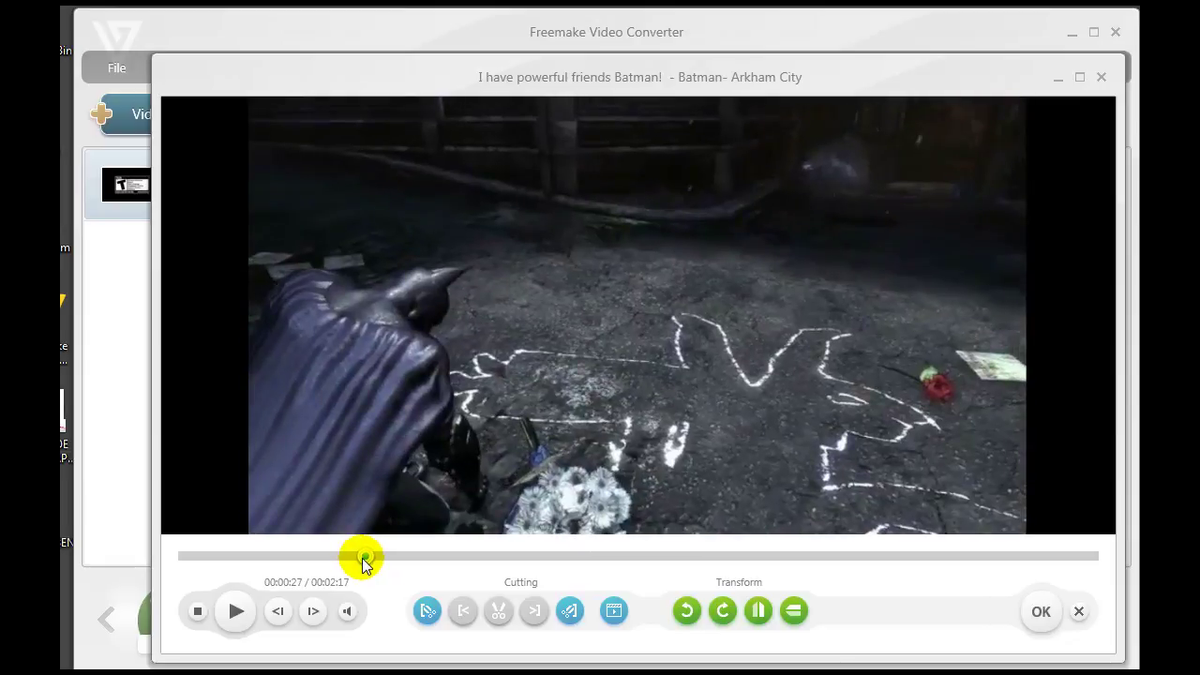
drag(364, 560, 365, 560)
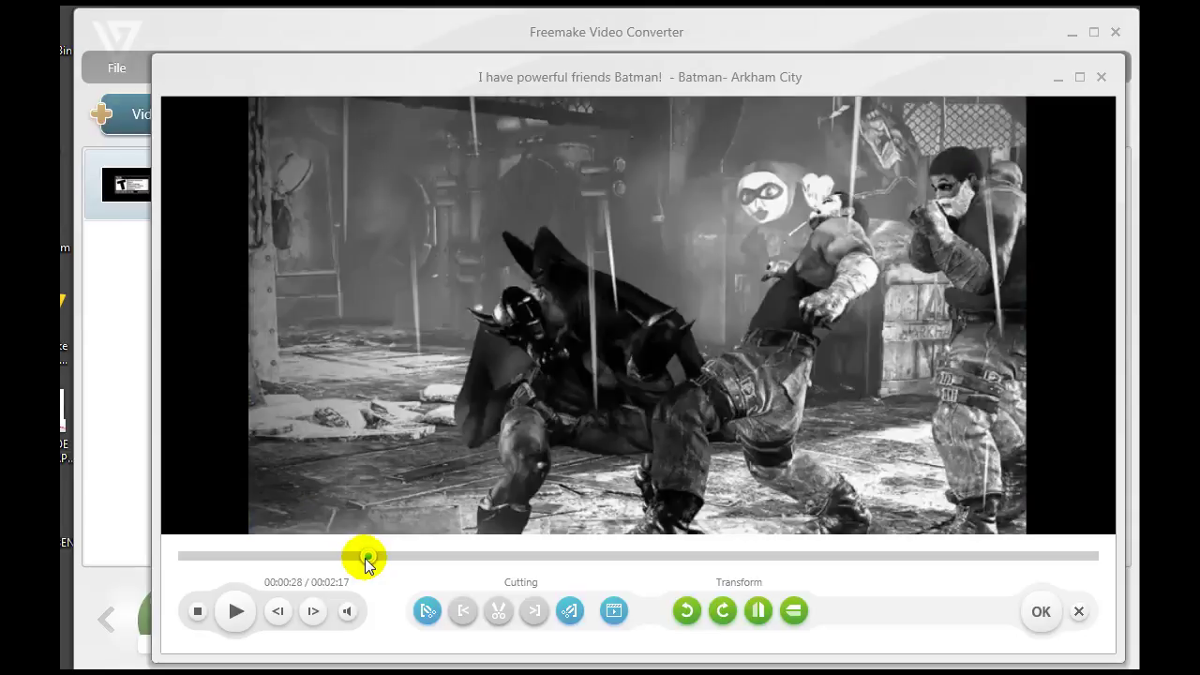
click(278, 614)
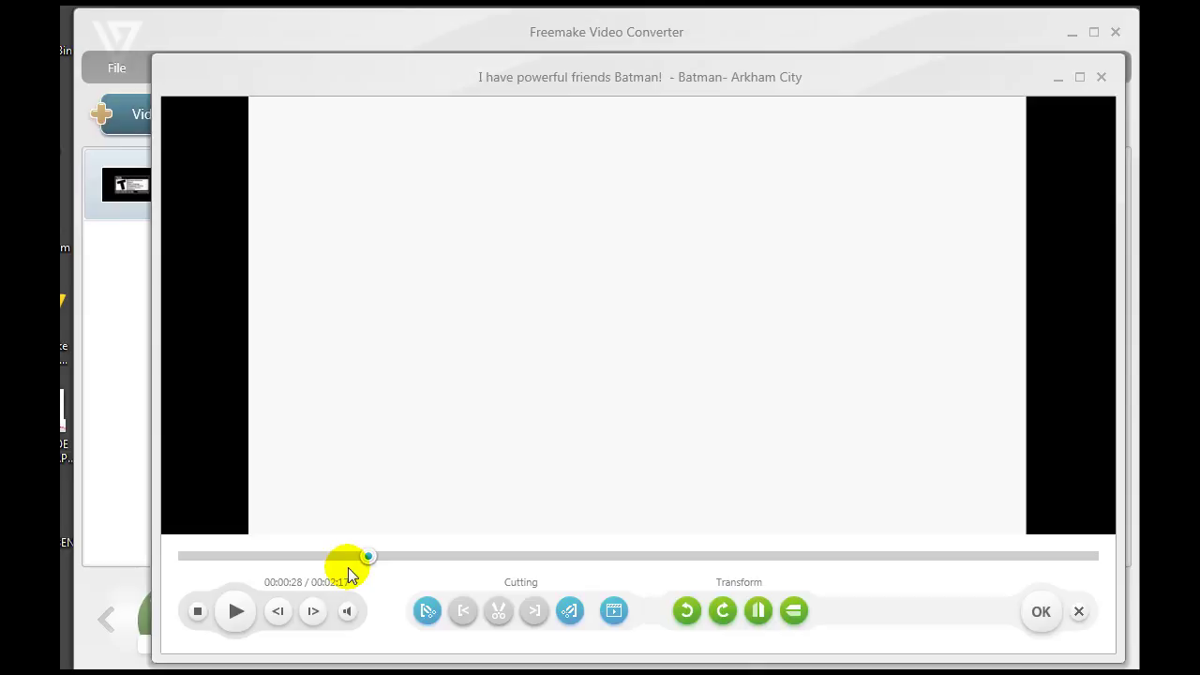
click(426, 614)
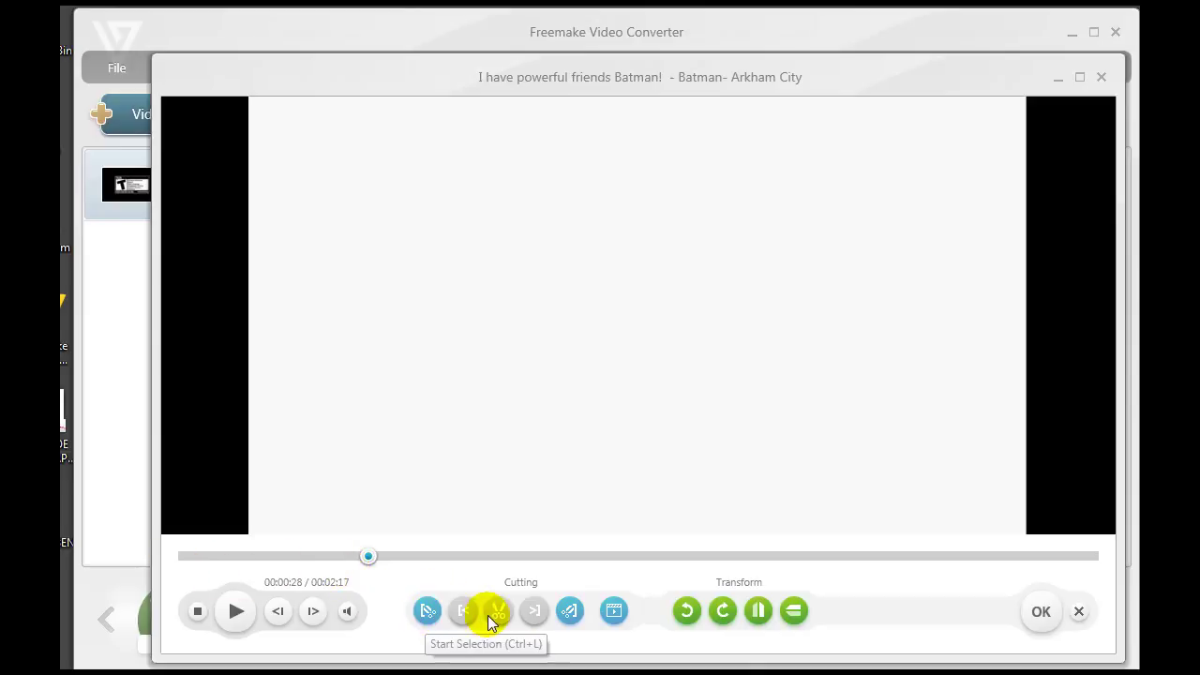
click(569, 614)
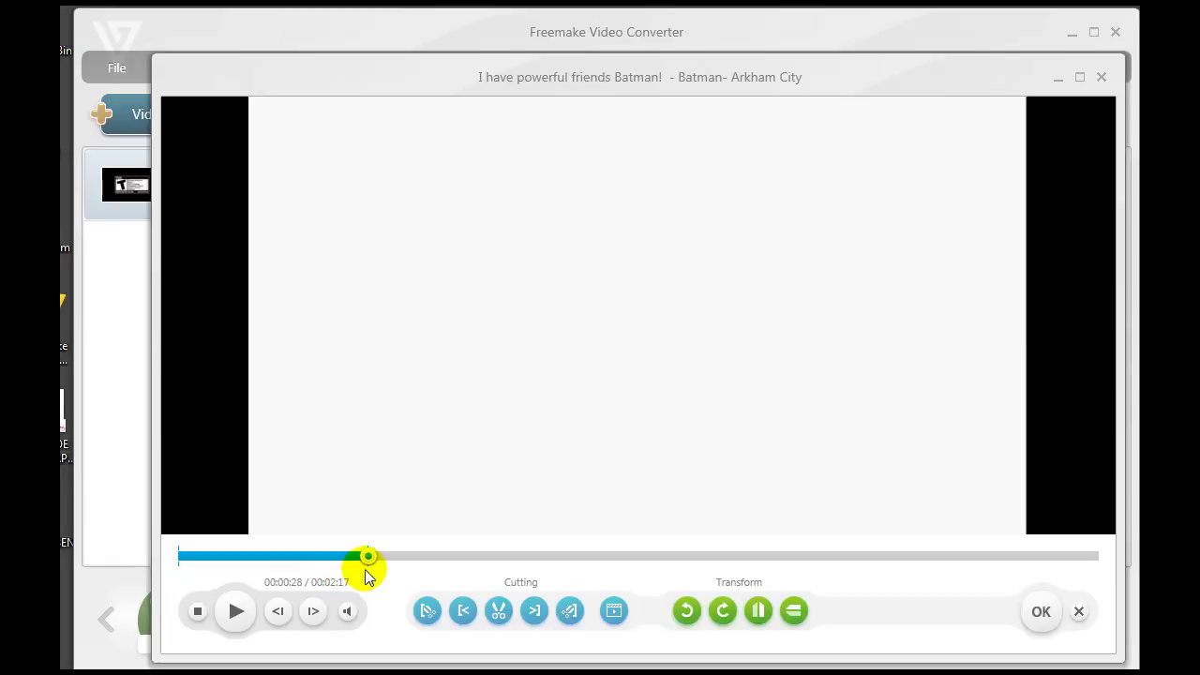
click(504, 613)
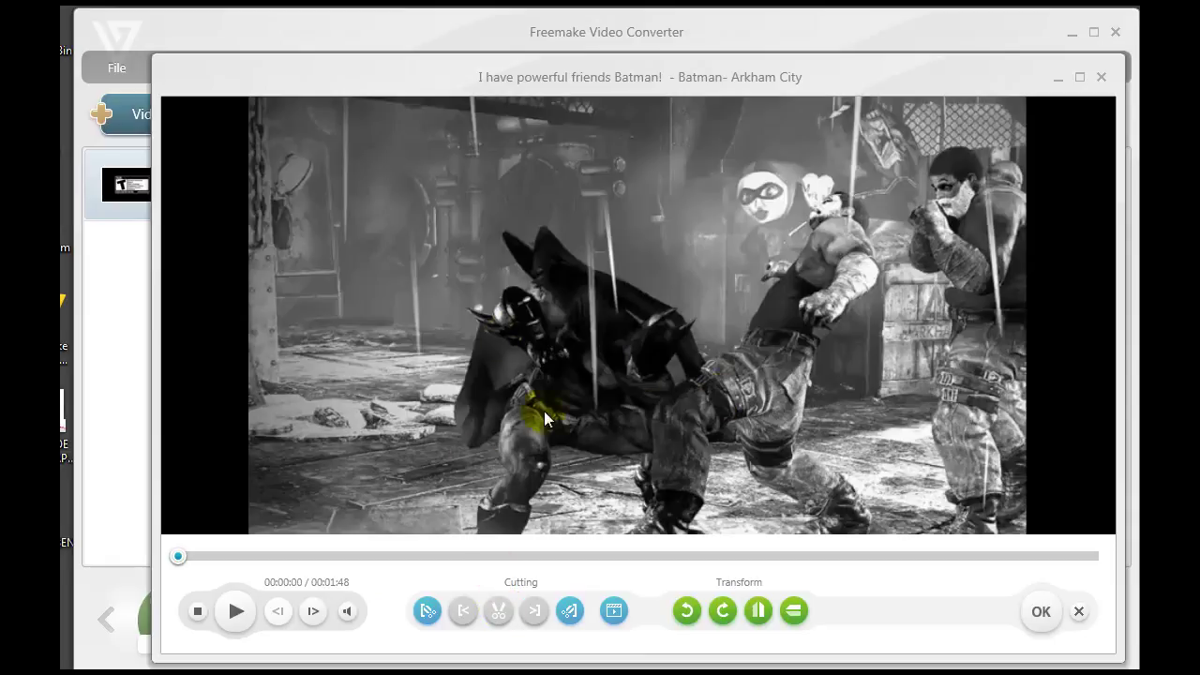
Step: Play and scrub through the first 13 seconds of the trimmed video to locate the next scene to cut
click(229, 612)
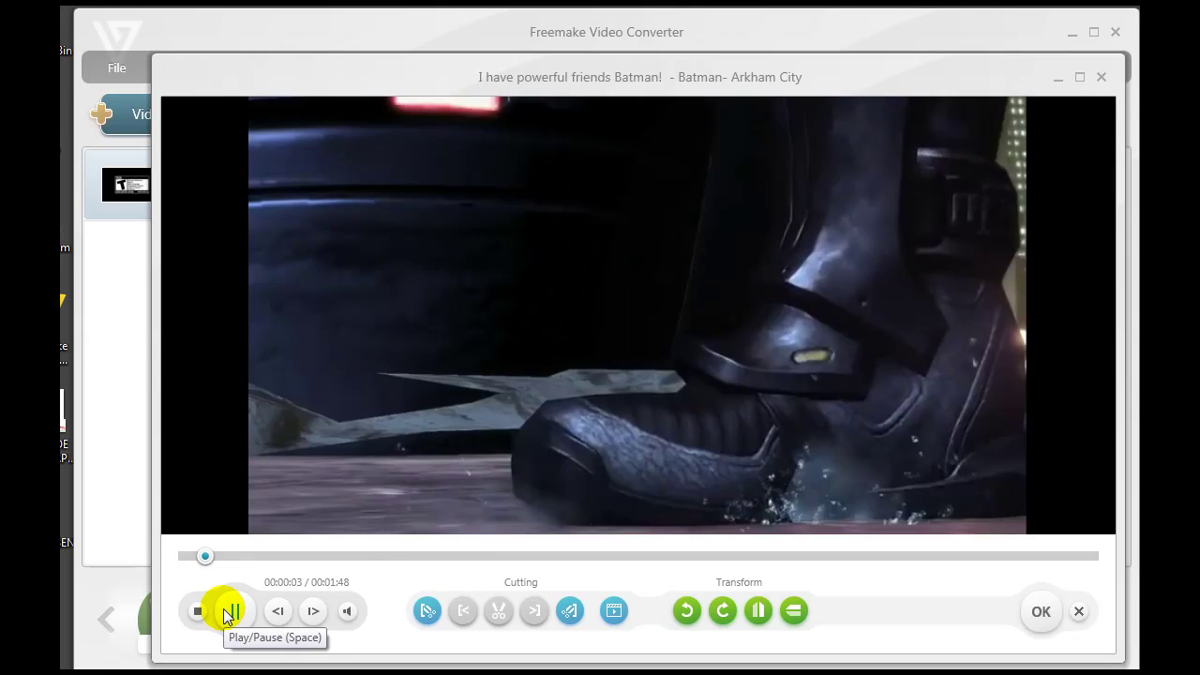
click(226, 613)
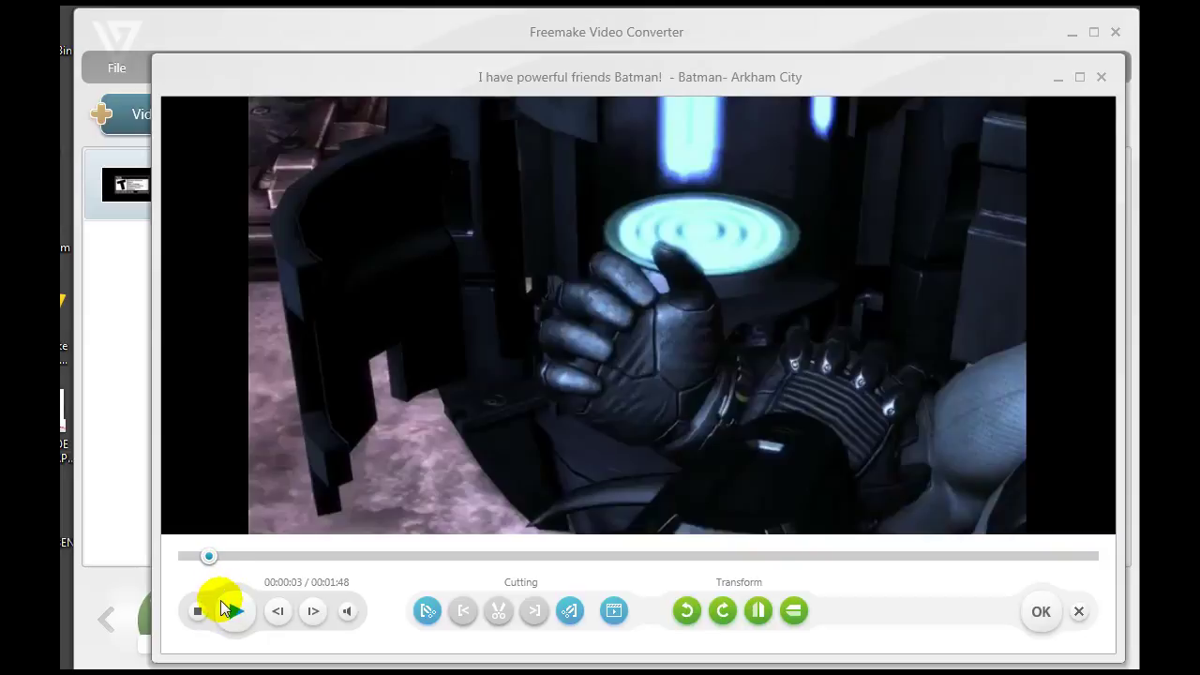
click(211, 558)
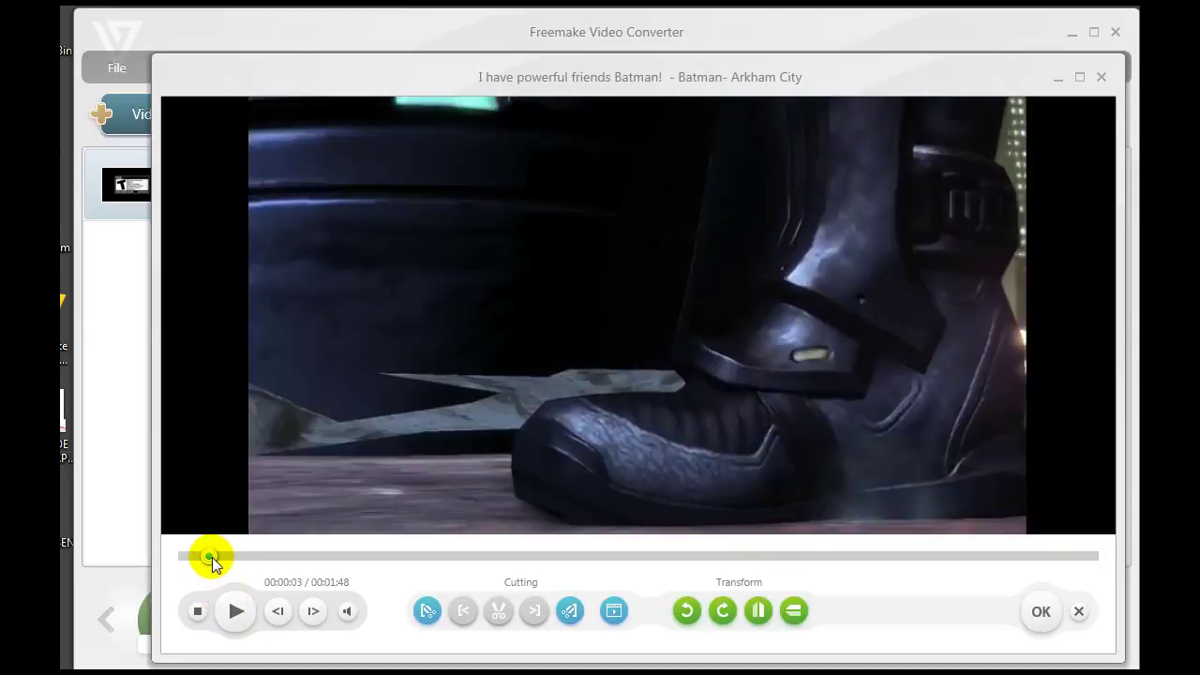
drag(212, 557, 216, 557)
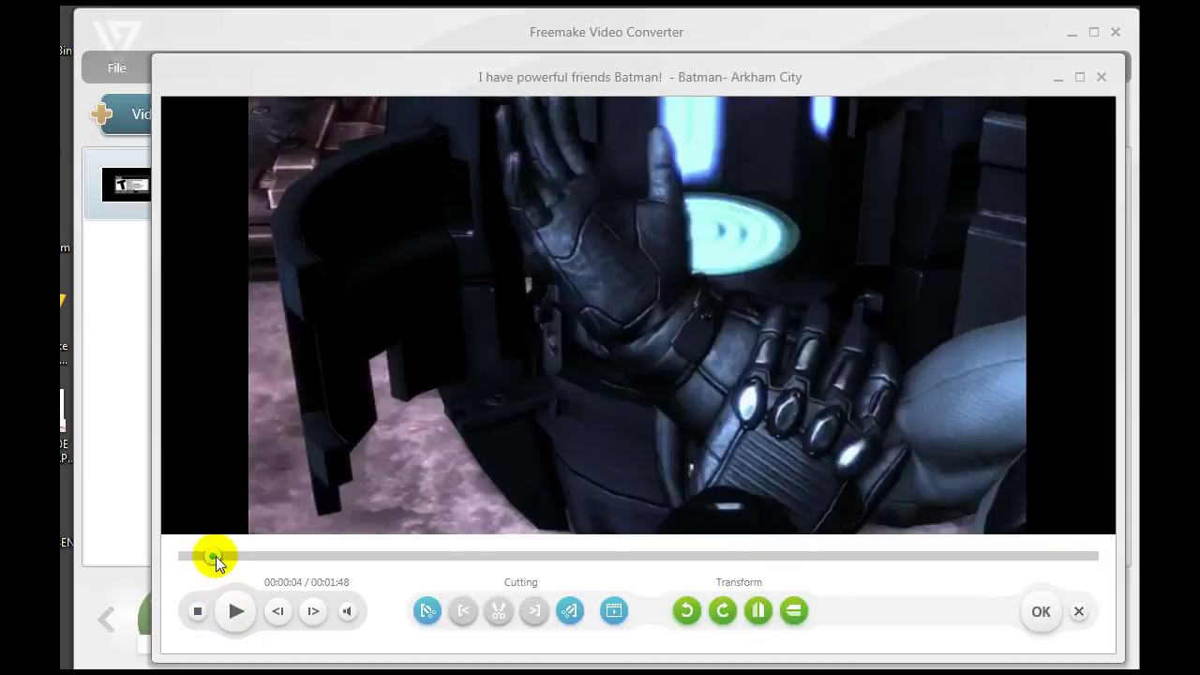
mouse_move(218, 554)
mouse_down()
mouse_move(263, 553)
mouse_move(241, 554)
mouse_up()
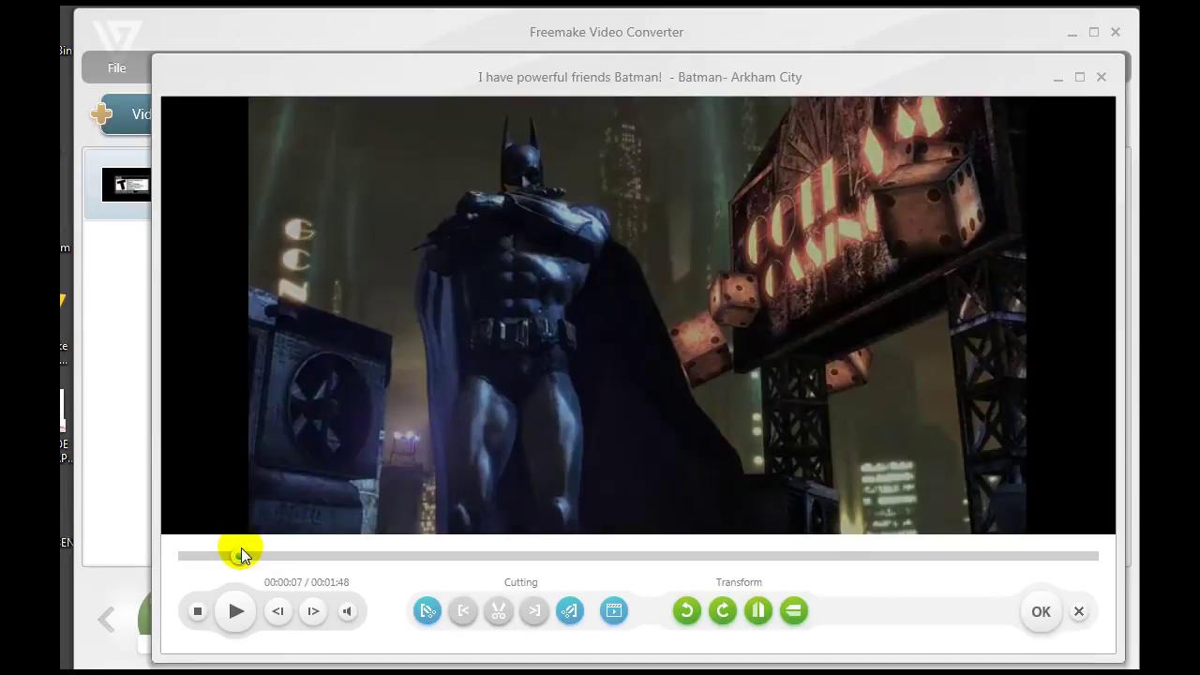
click(234, 611)
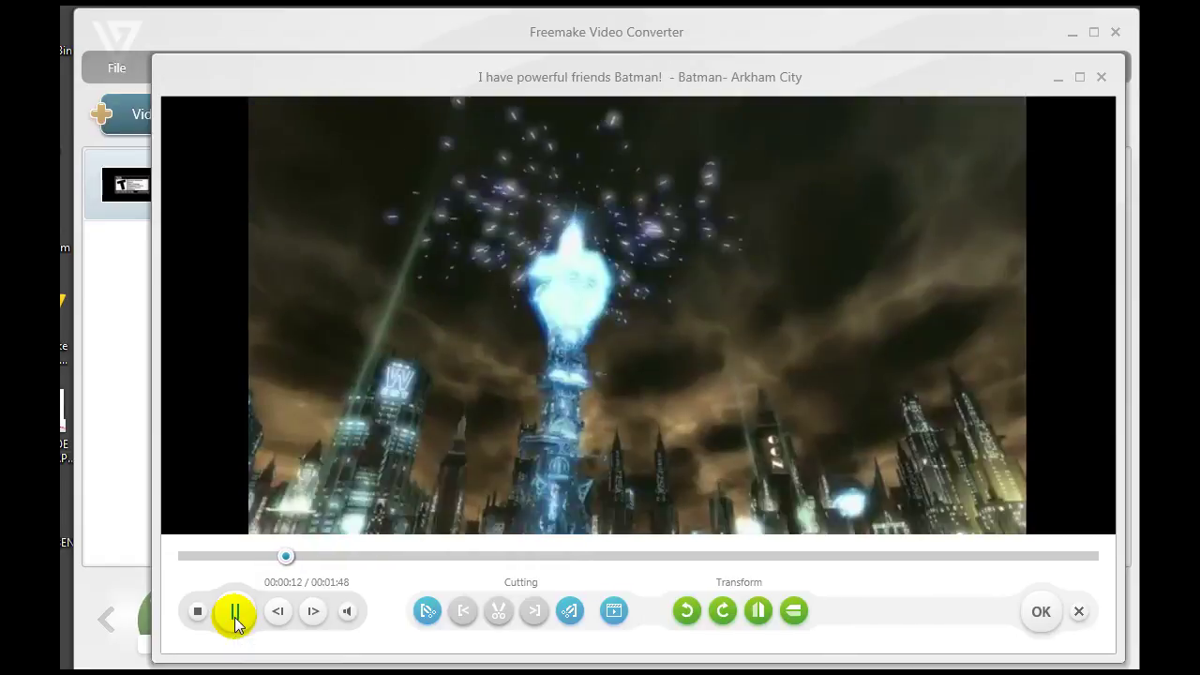
click(235, 617)
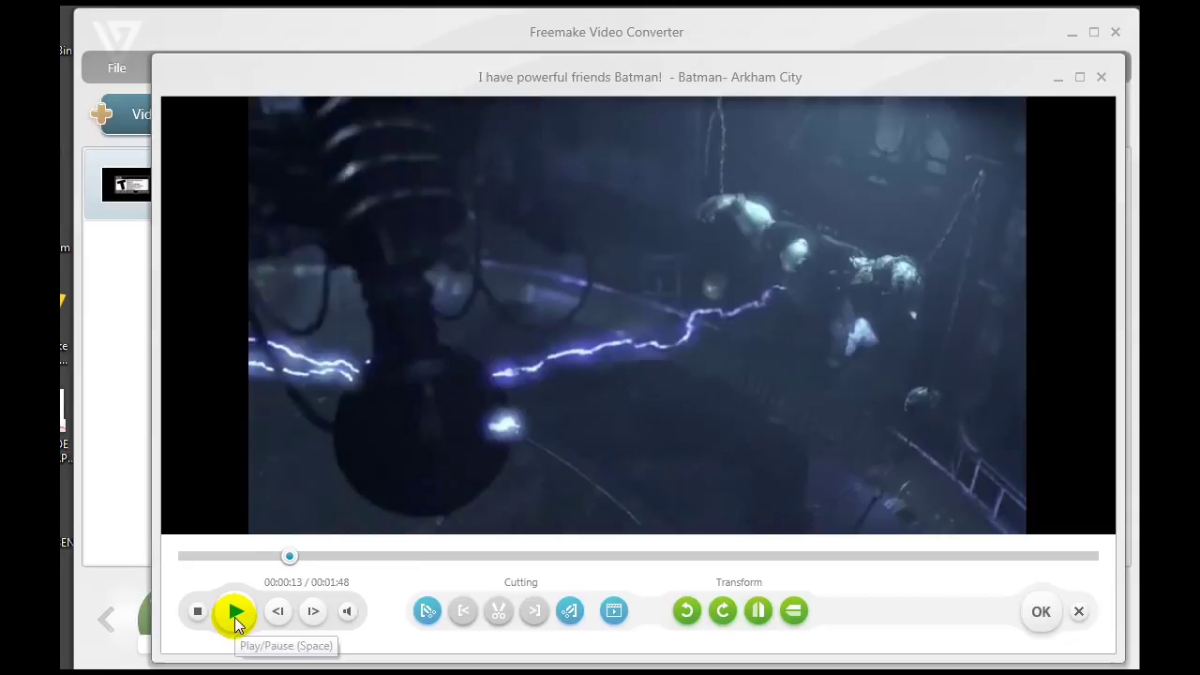
Step: Move back frame by frame to the dark frame at 00:00:07 and mark it as the selection start
drag(293, 559, 253, 578)
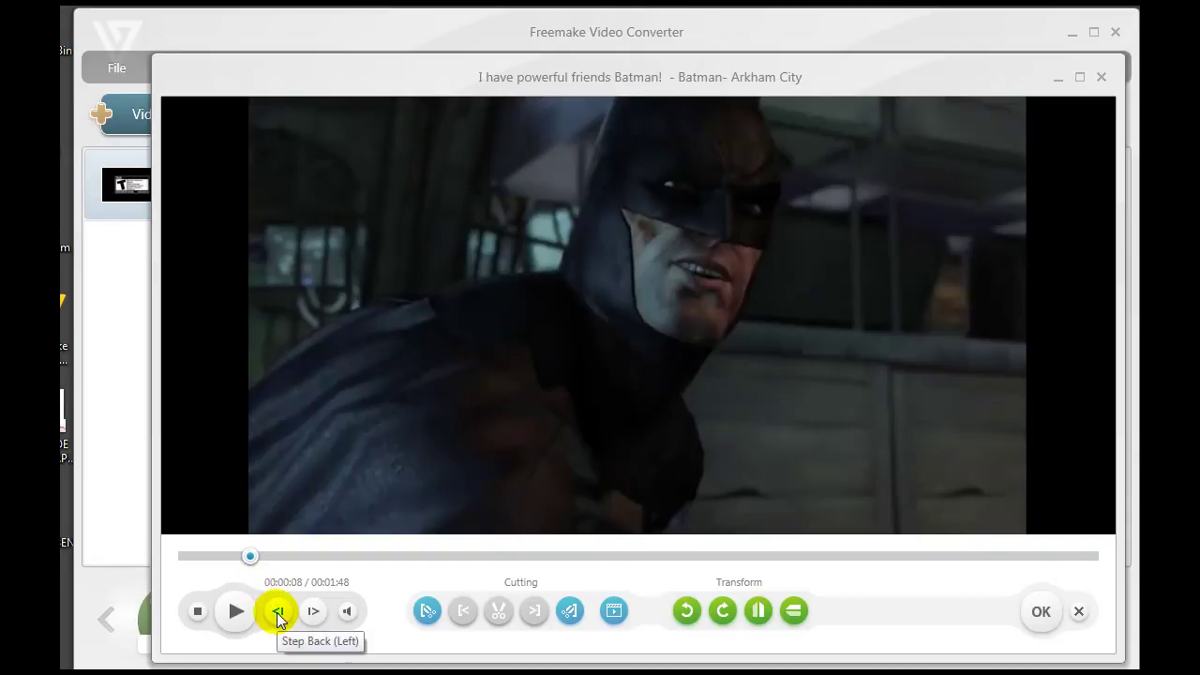
click(277, 615)
click(278, 615)
click(277, 615)
click(278, 615)
click(277, 615)
click(277, 615)
click(278, 615)
click(277, 615)
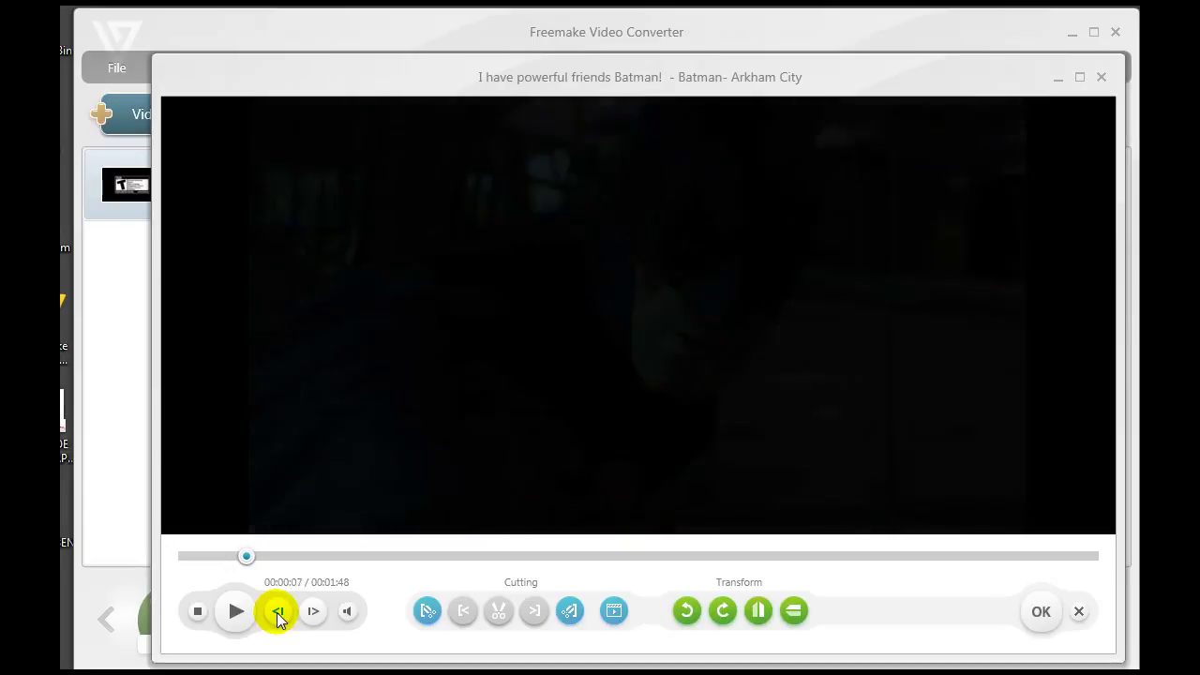
click(424, 614)
Step: Move the playhead to the city skyline frame at 00:00:12 and mark it as the selection end
drag(241, 557, 275, 559)
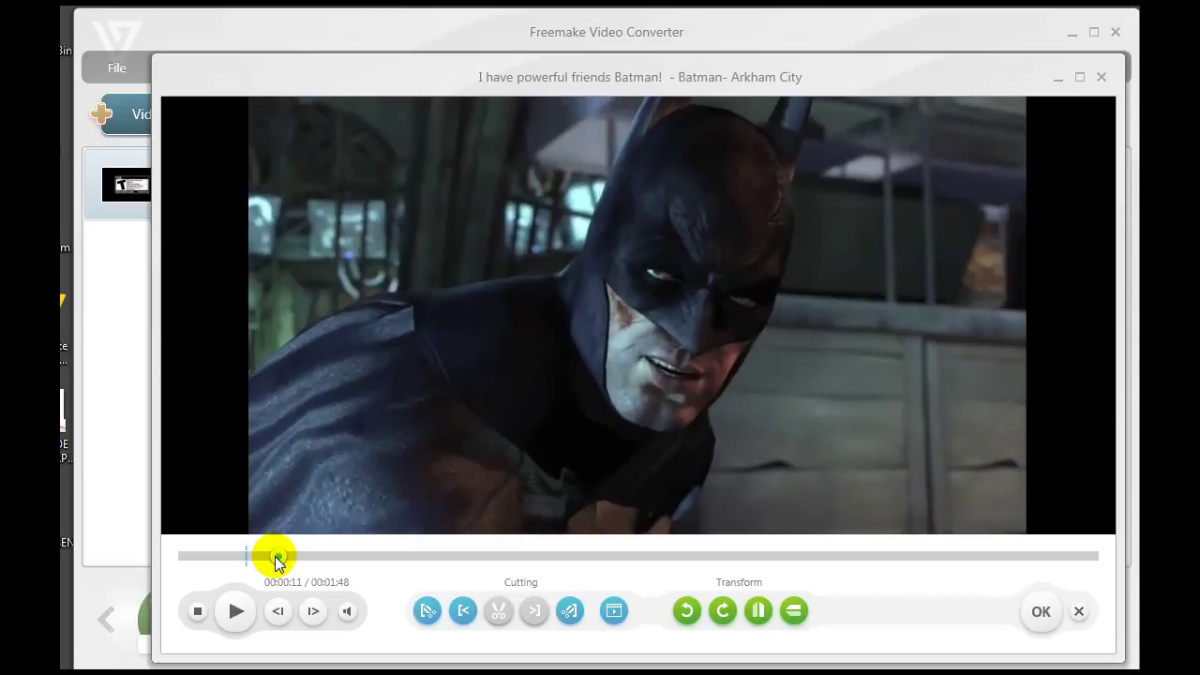
click(312, 614)
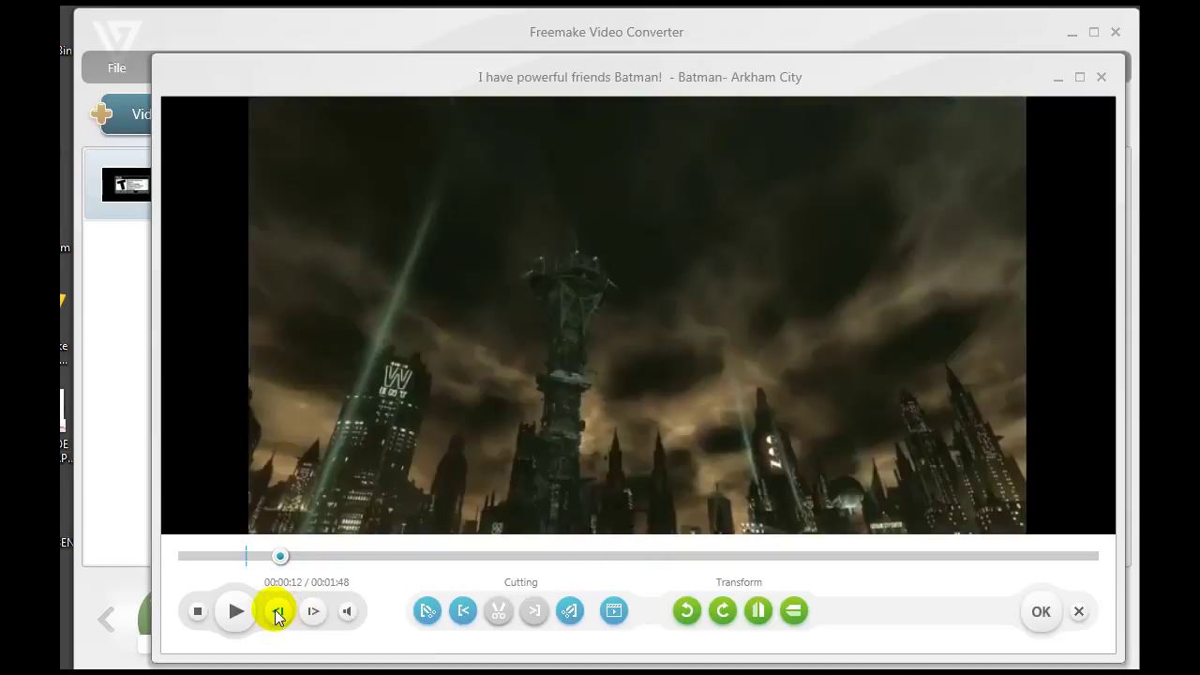
click(276, 611)
click(309, 614)
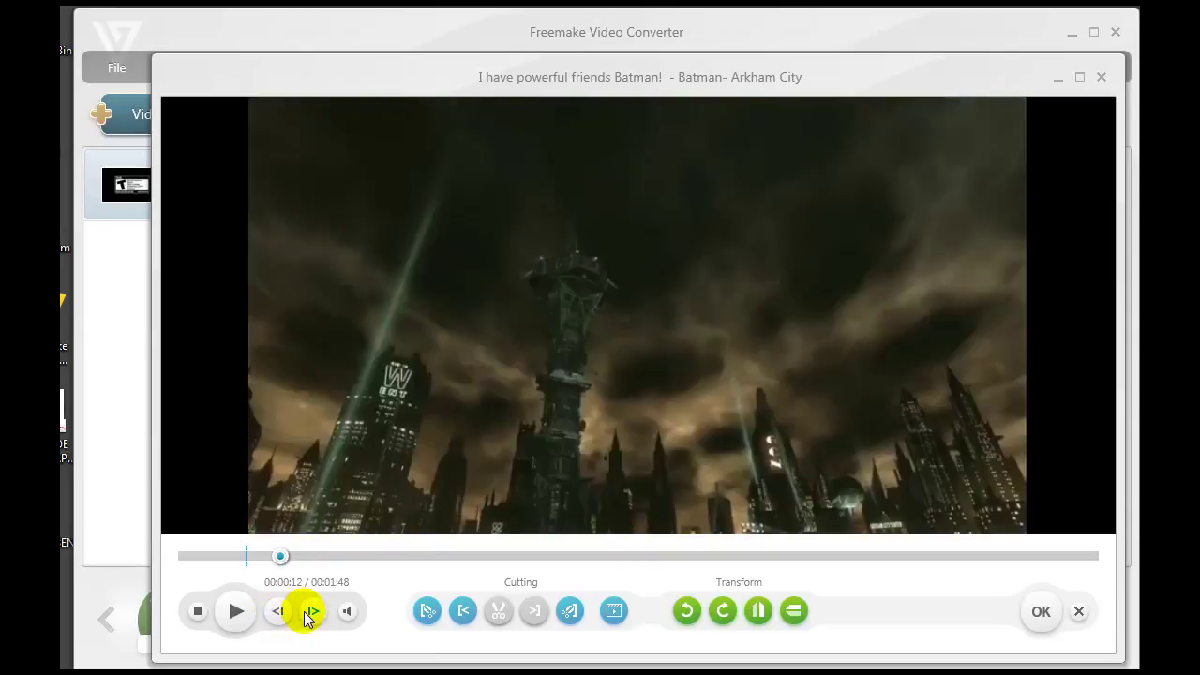
click(569, 612)
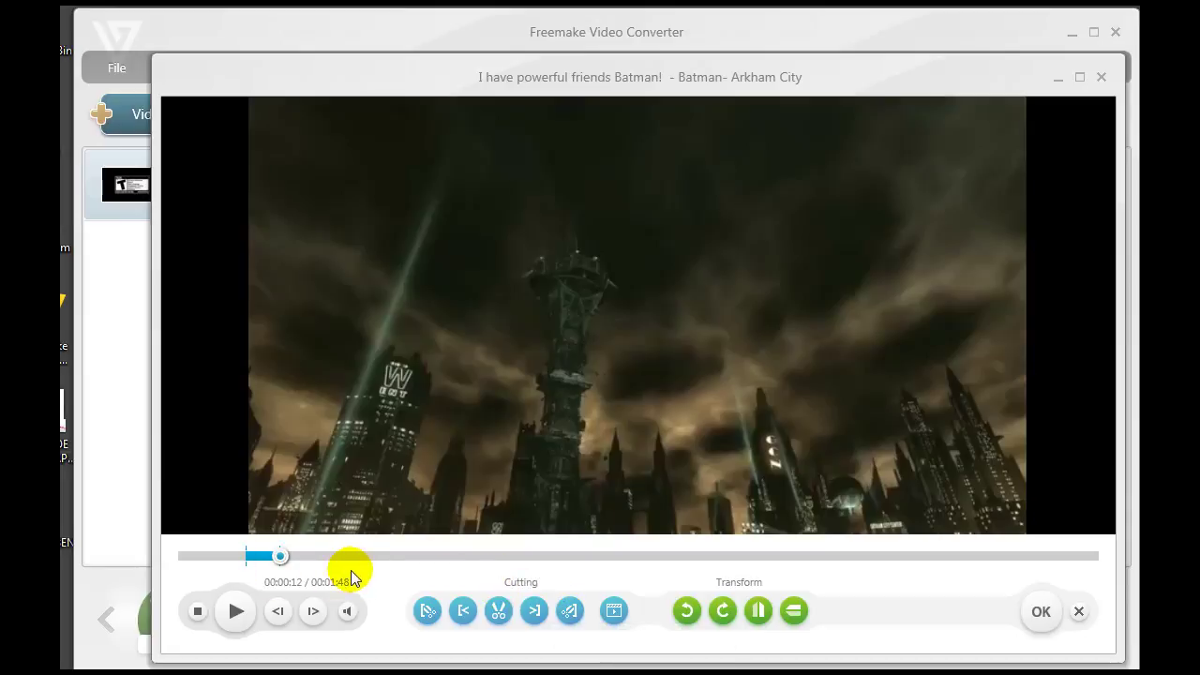
Step: Cut out the section marked from 00:00:07 to 00:00:12 and mark the dark frame at 00:00:13 as the next selection start
click(497, 614)
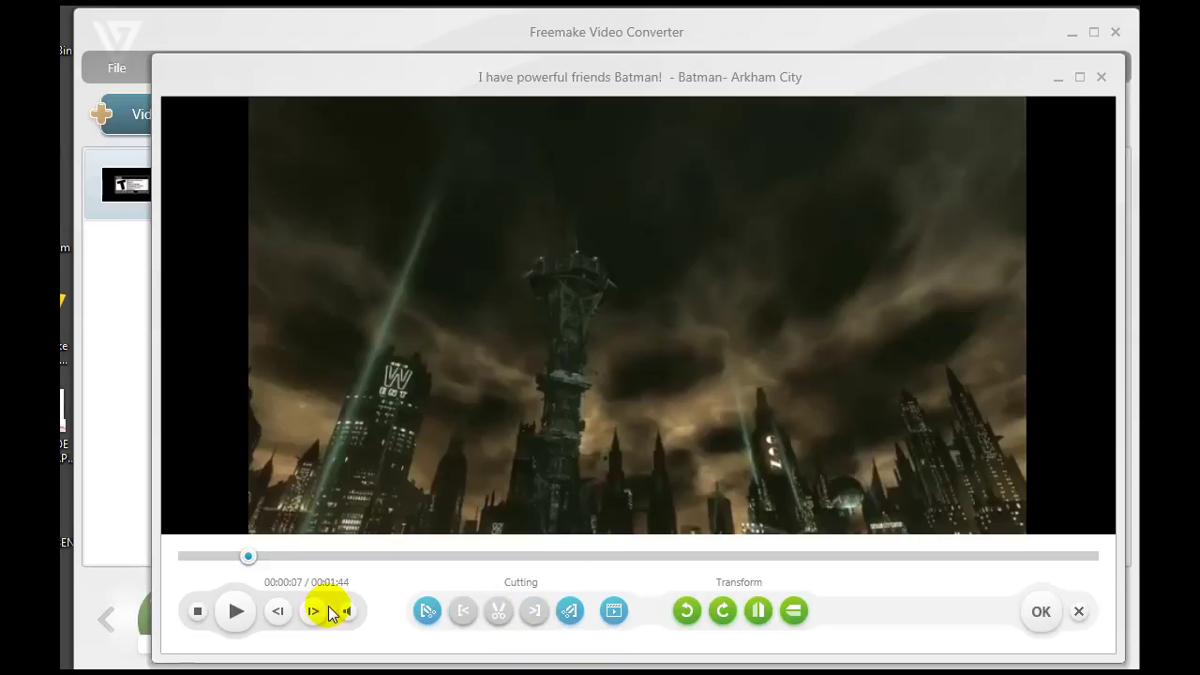
drag(251, 565, 296, 559)
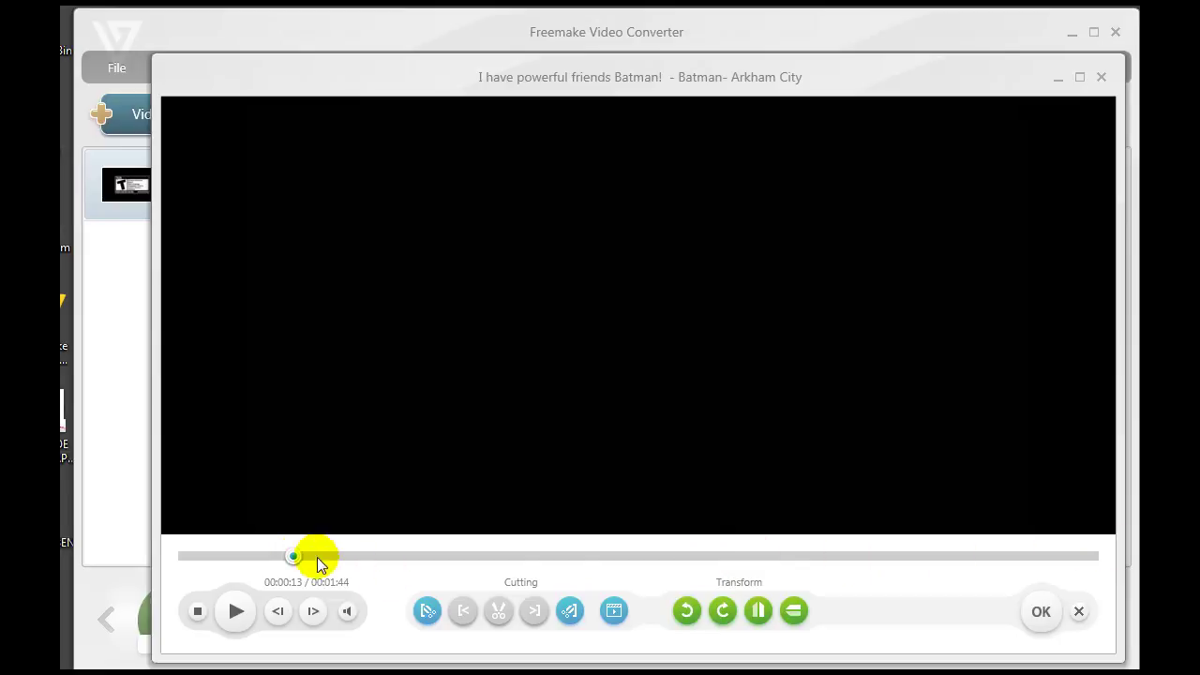
click(426, 614)
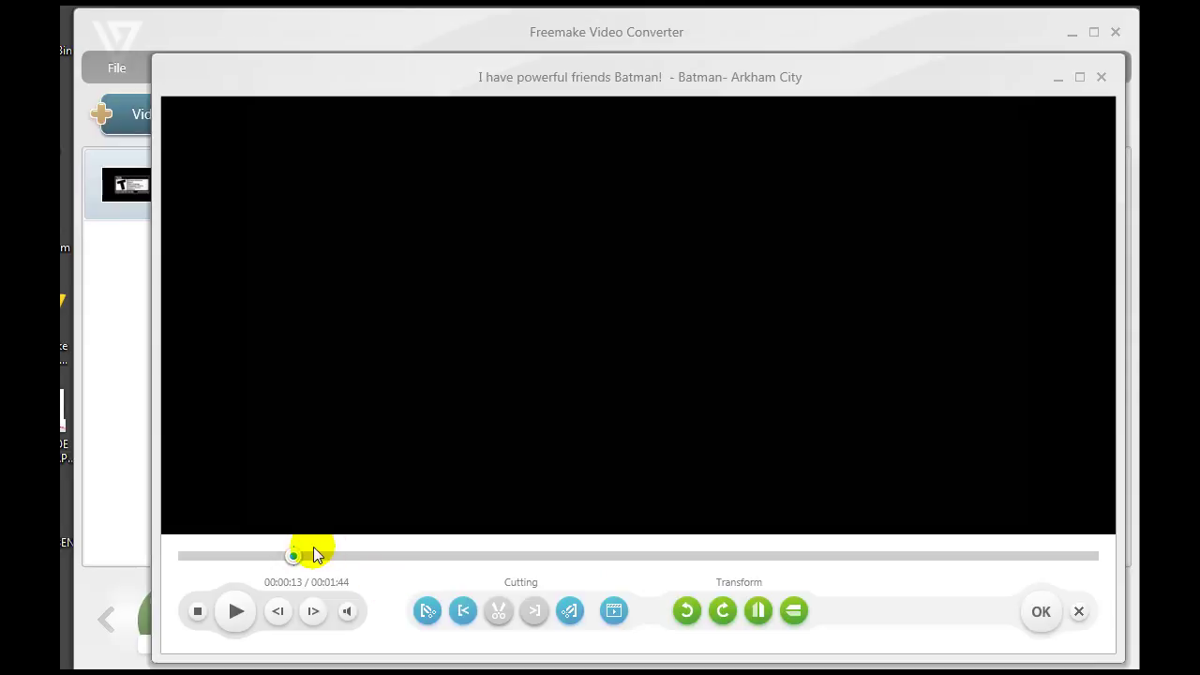
Step: Extend the selection to the end of the video at 00:01:44, cut it out and accept the edits
drag(290, 557, 1073, 572)
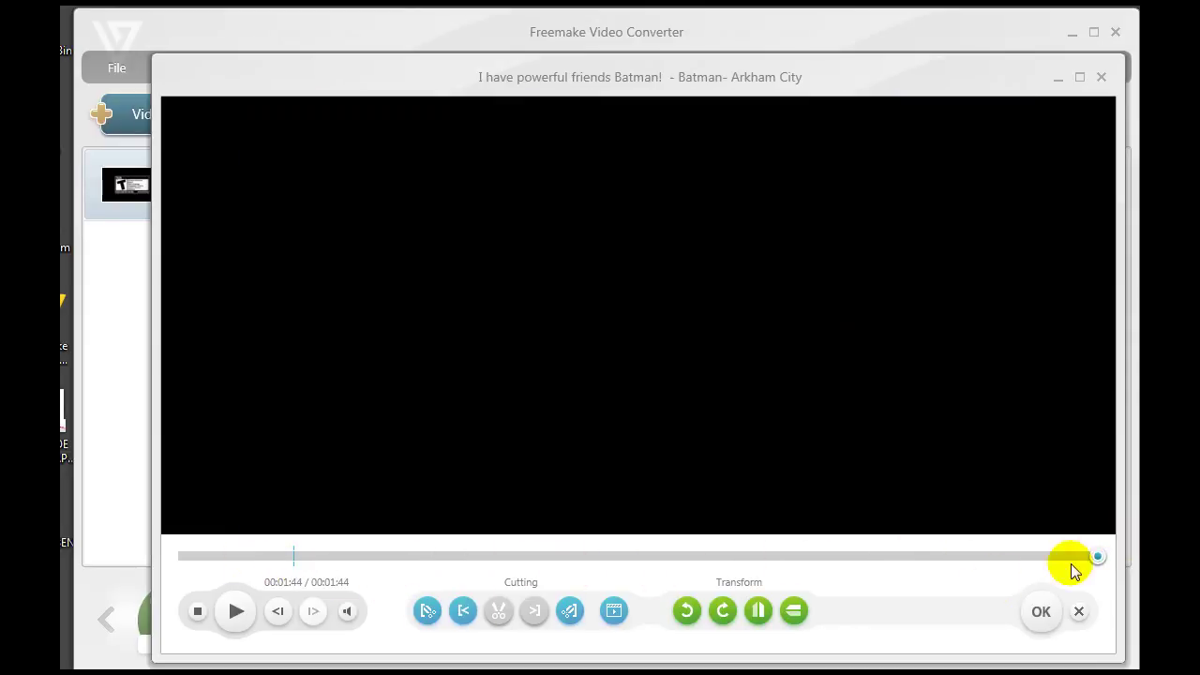
click(569, 611)
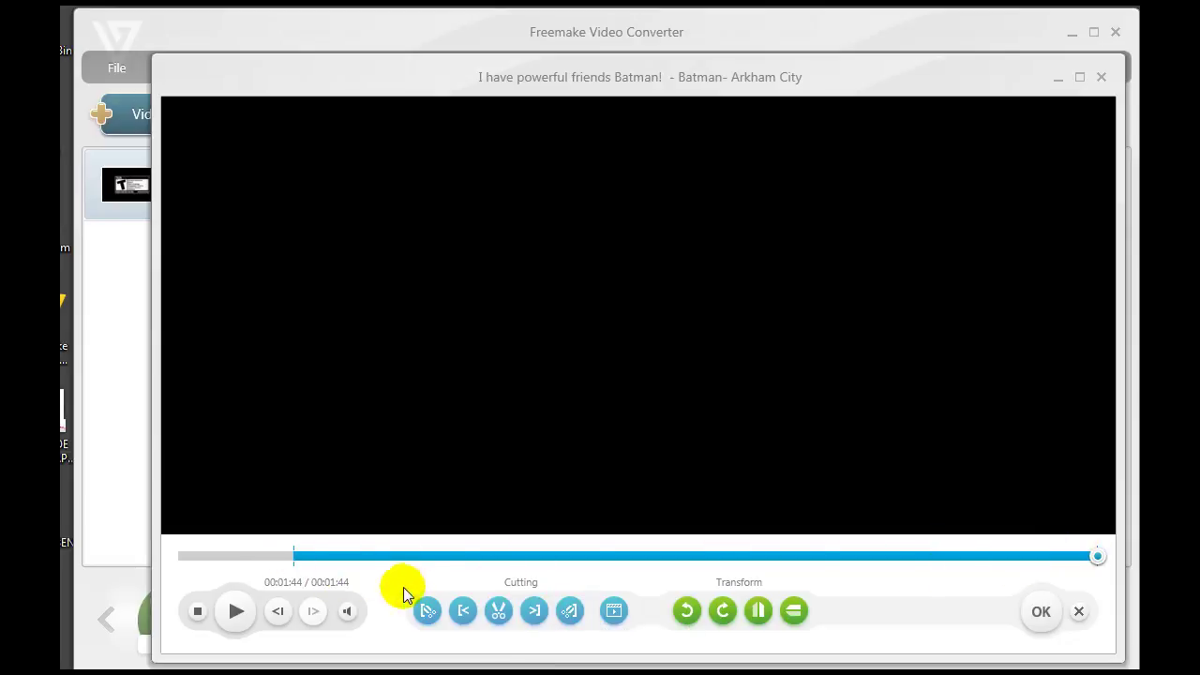
click(498, 612)
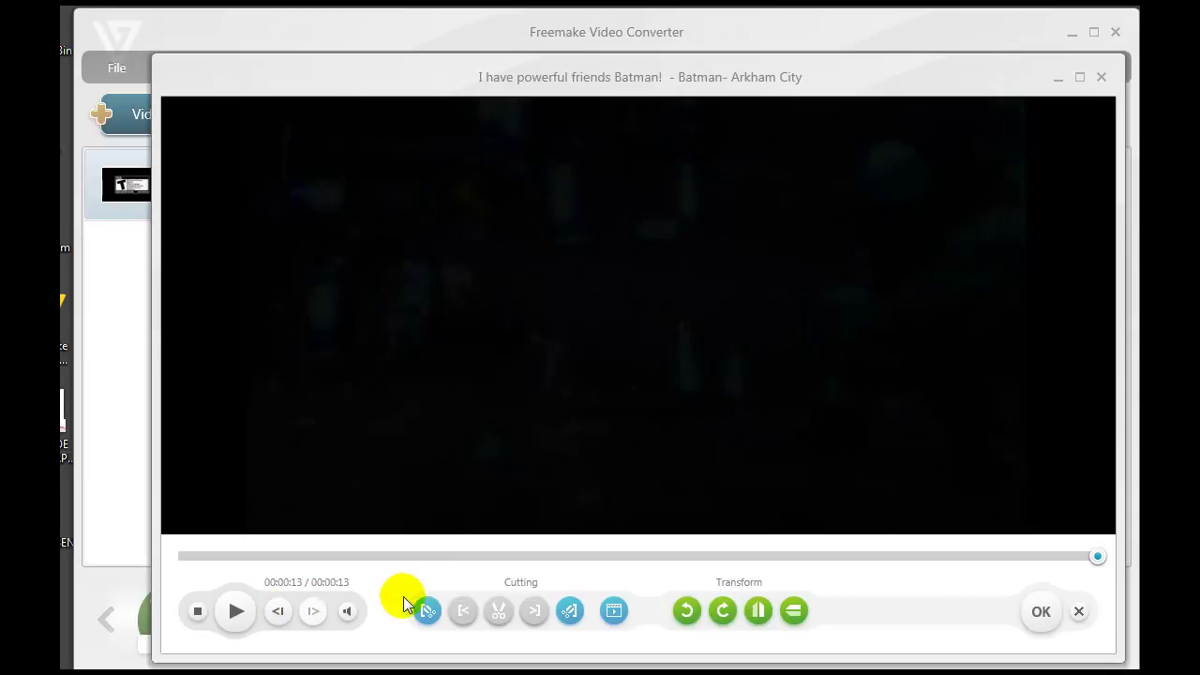
click(178, 556)
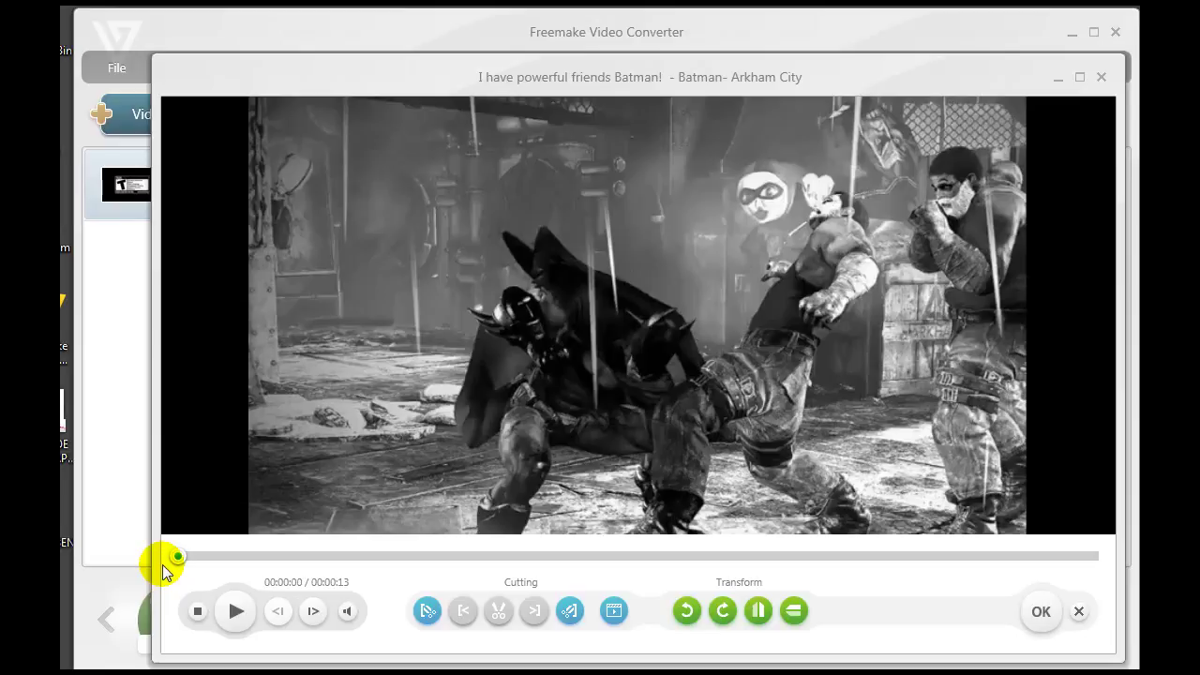
click(1043, 610)
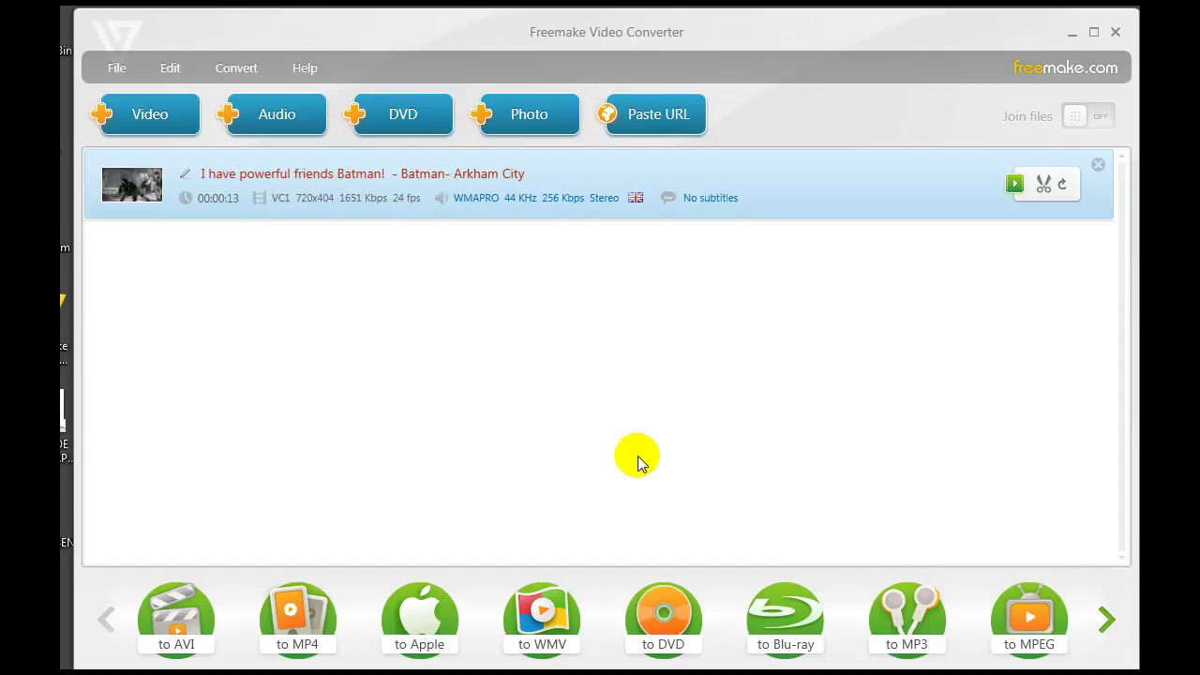
Step: Convert the trimmed video to WMV with the DVD Quality preset, saving it to the desktop as CLIP FROM BATMAN
click(559, 619)
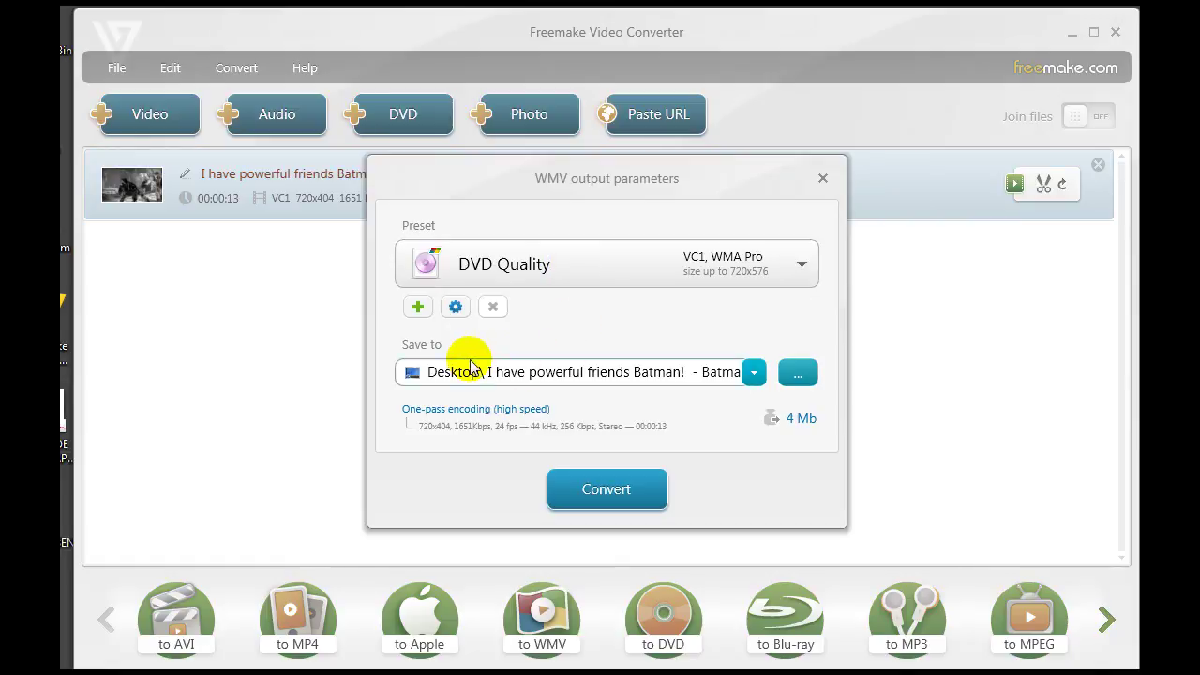
drag(484, 369, 705, 375)
click(614, 373)
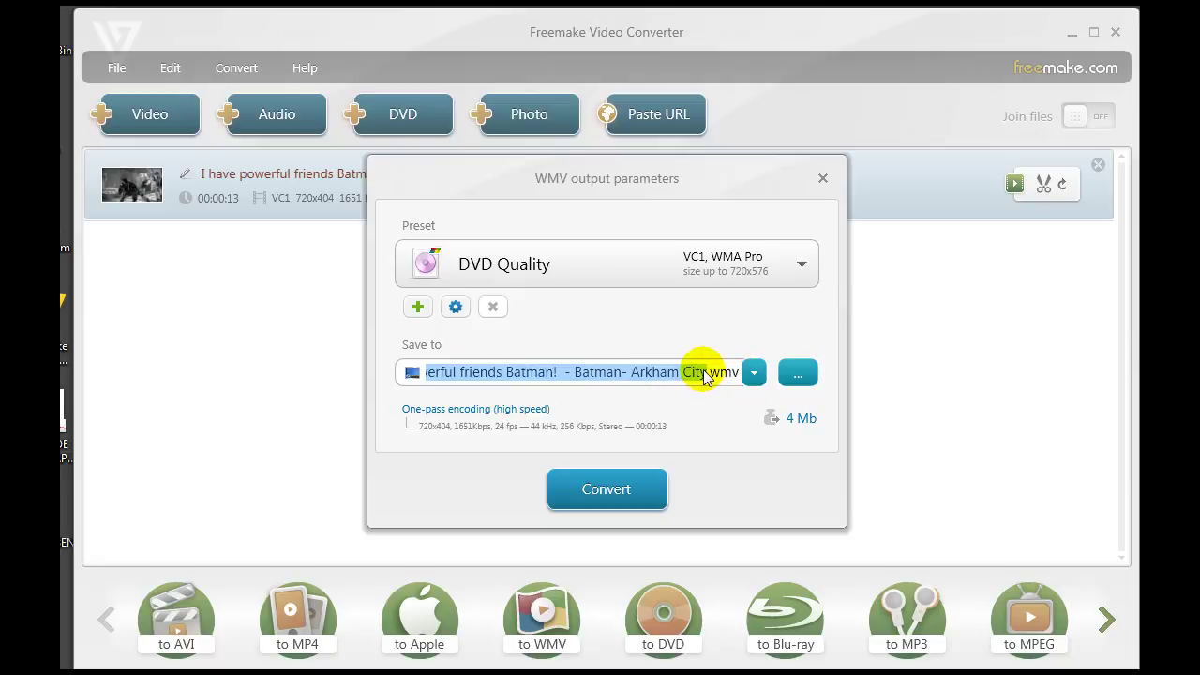
key(BackSpace)
text(CLIP FROM BATMAN)
click(627, 496)
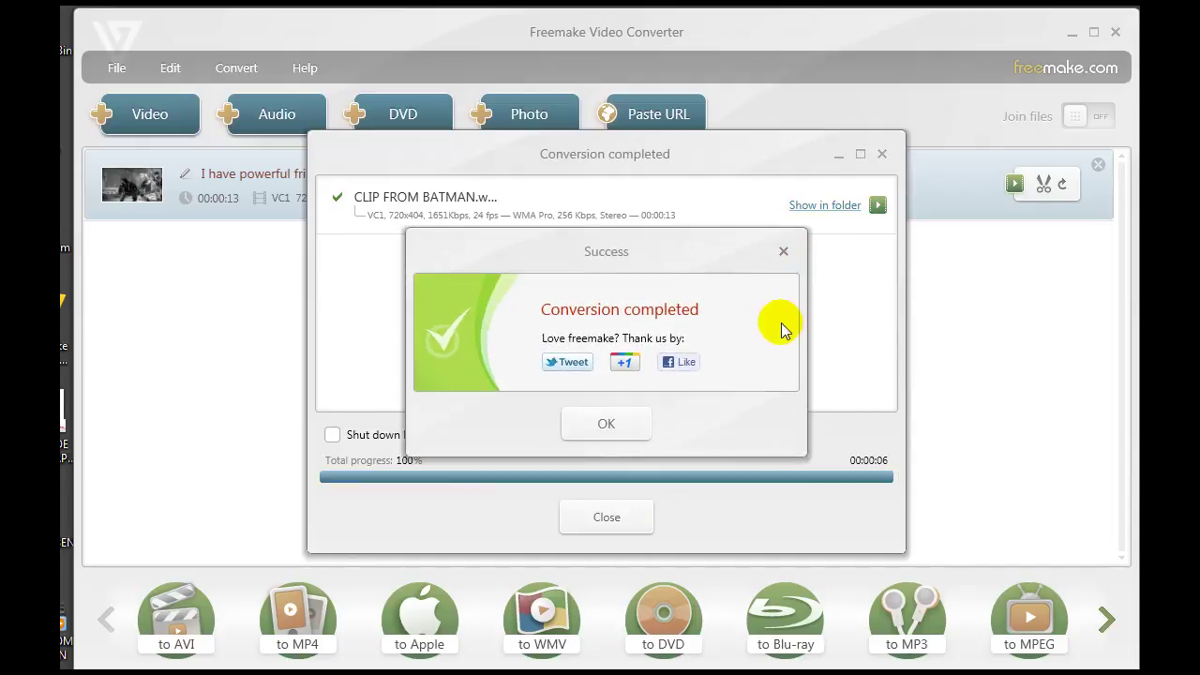
click(617, 423)
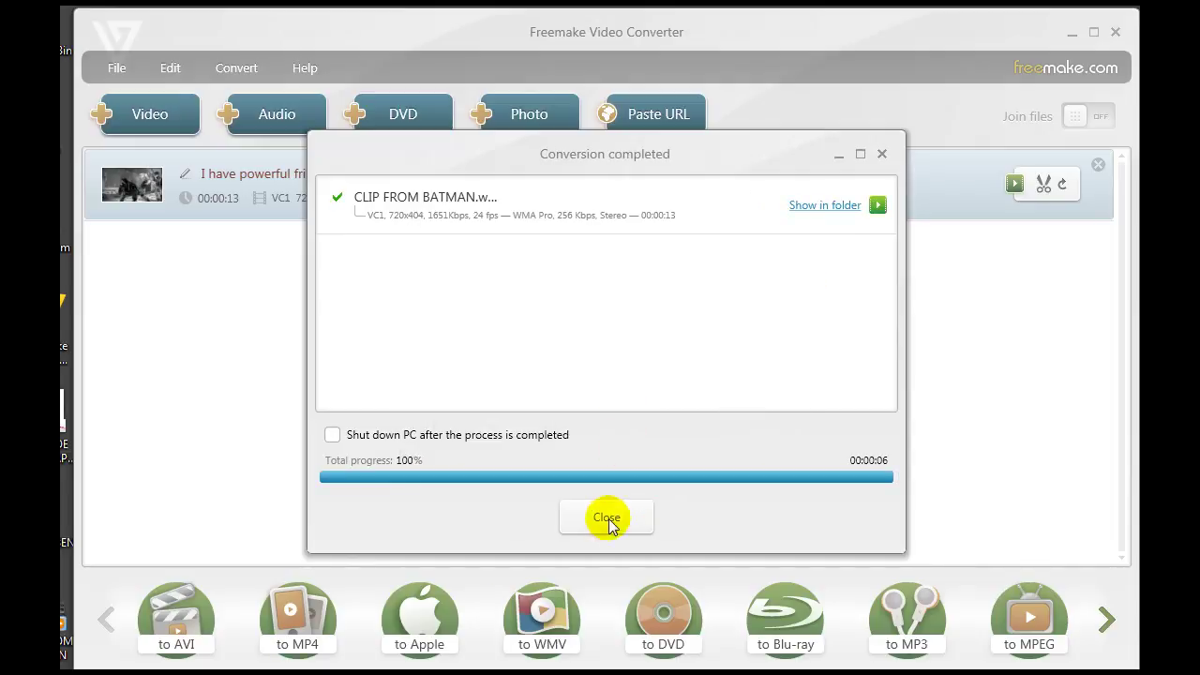
click(605, 516)
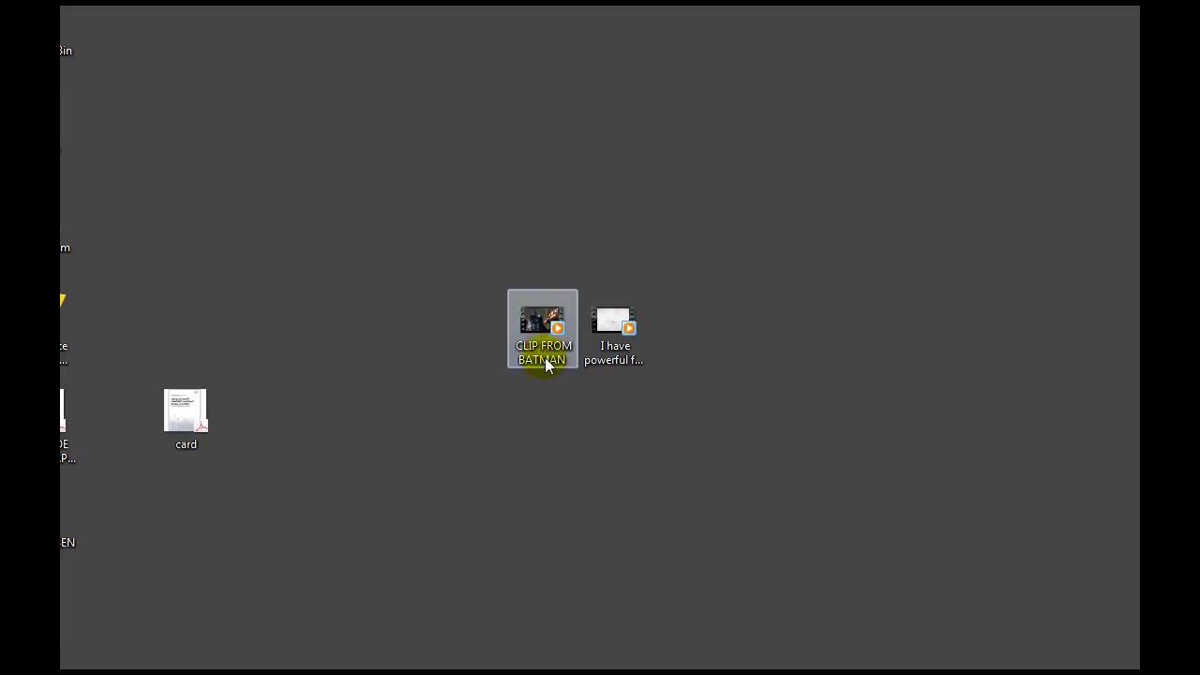
Step: Play the CLIP FROM BATMAN file from the desktop to check the edit, and close the player when it ends
mouse_move(550, 352)
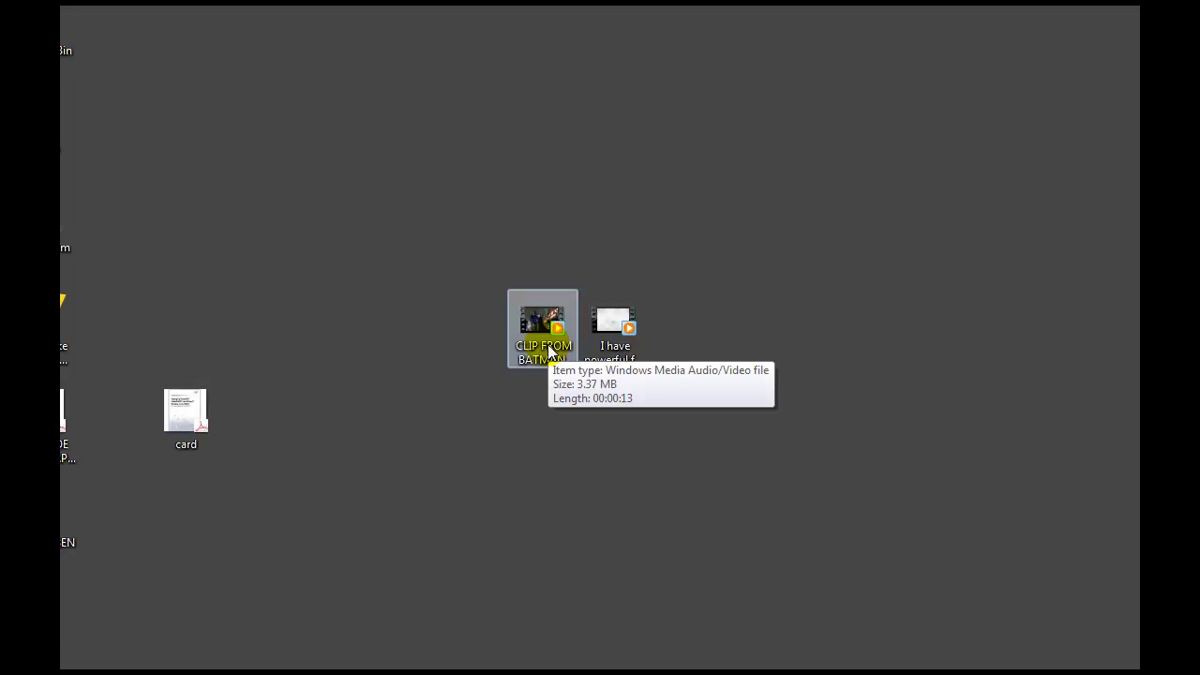
double_click(549, 352)
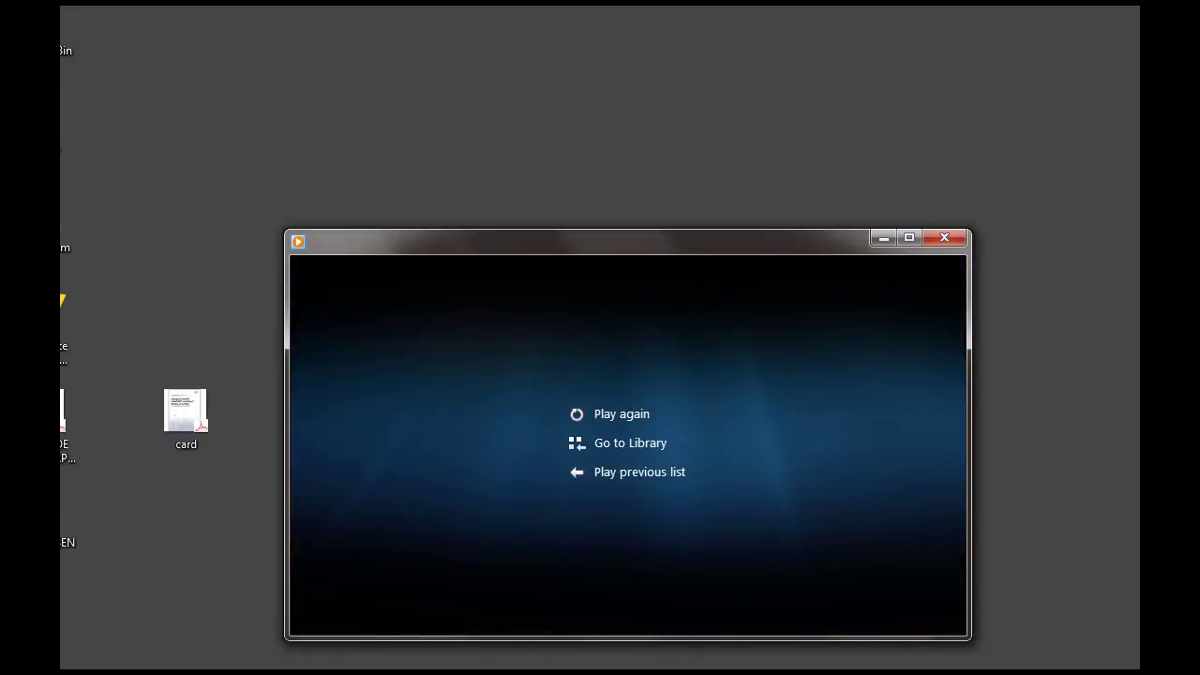
key(alt+F4)
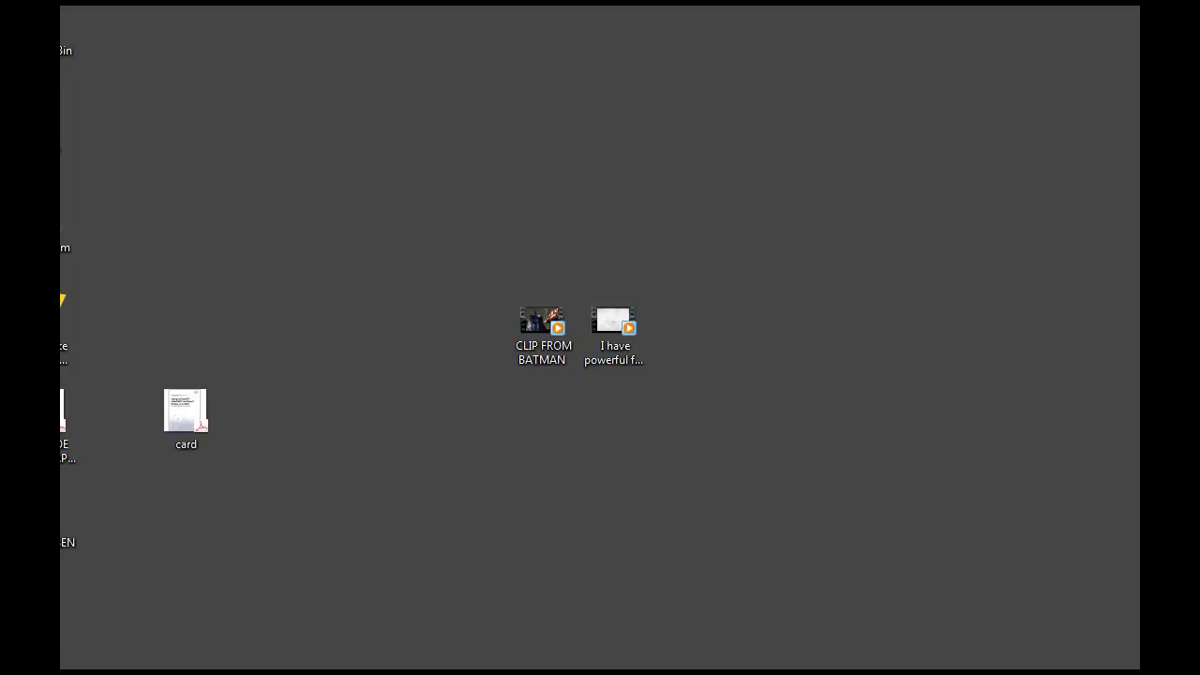
Step: Switch to the blank PowerPoint presentation and title the first slide "Batman Clip"
drag(1117, 648, 1045, 34)
click(828, 265)
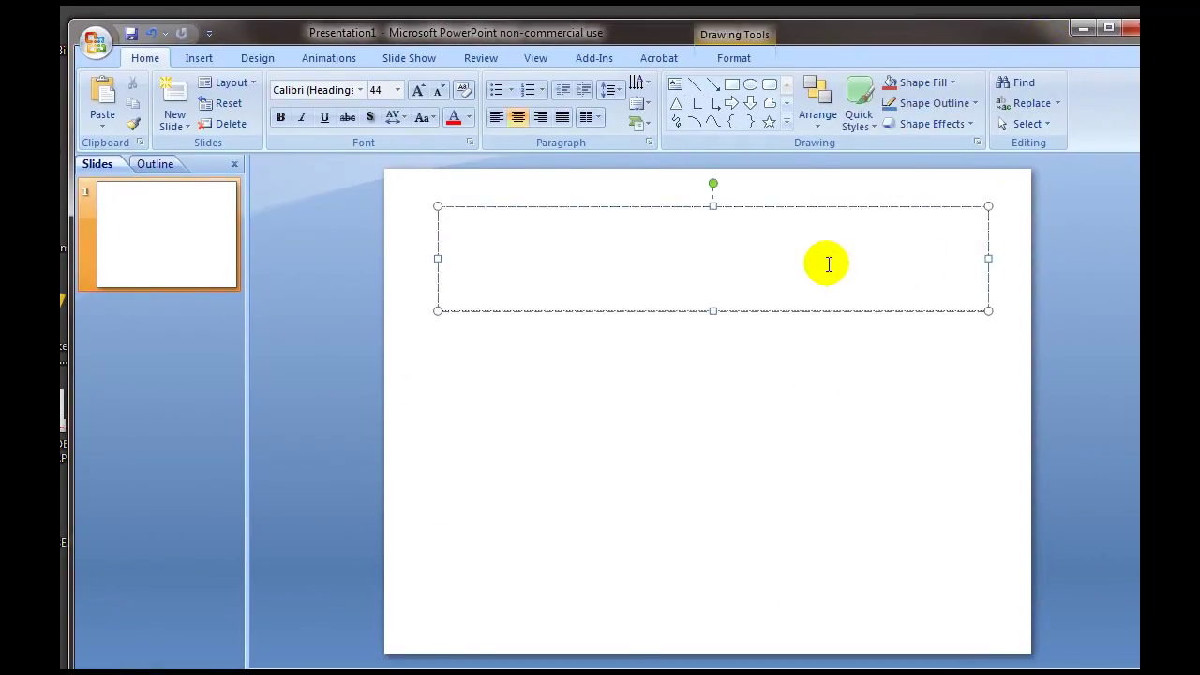
text(Batman Clip)
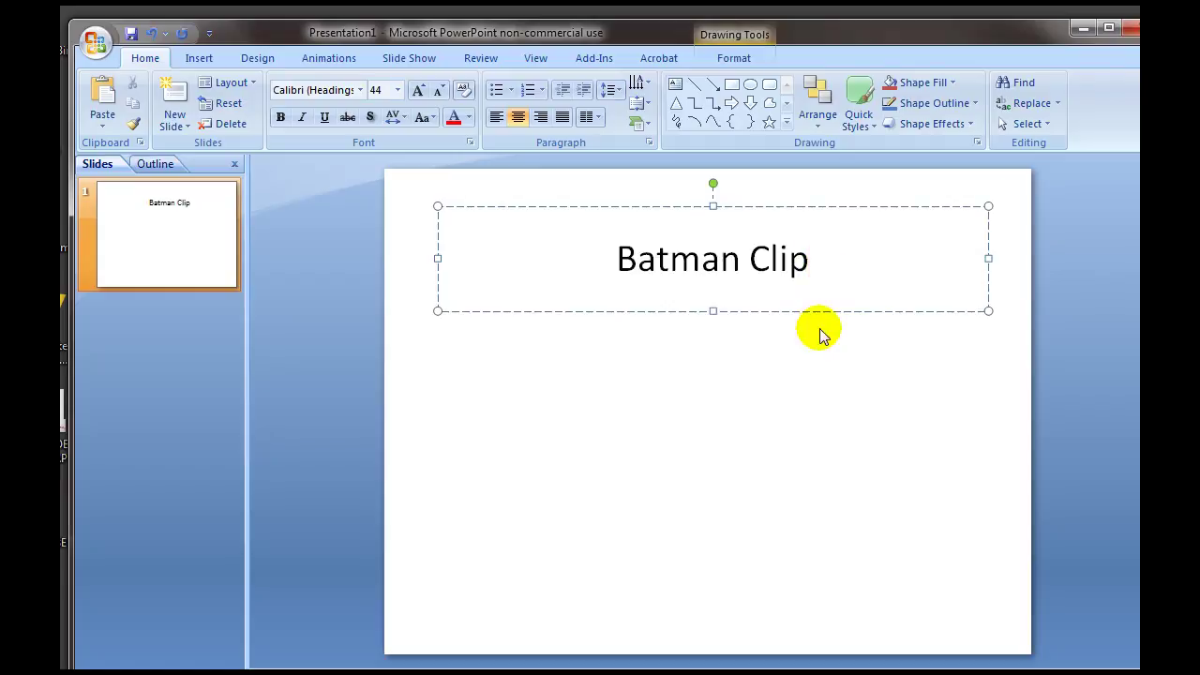
click(820, 379)
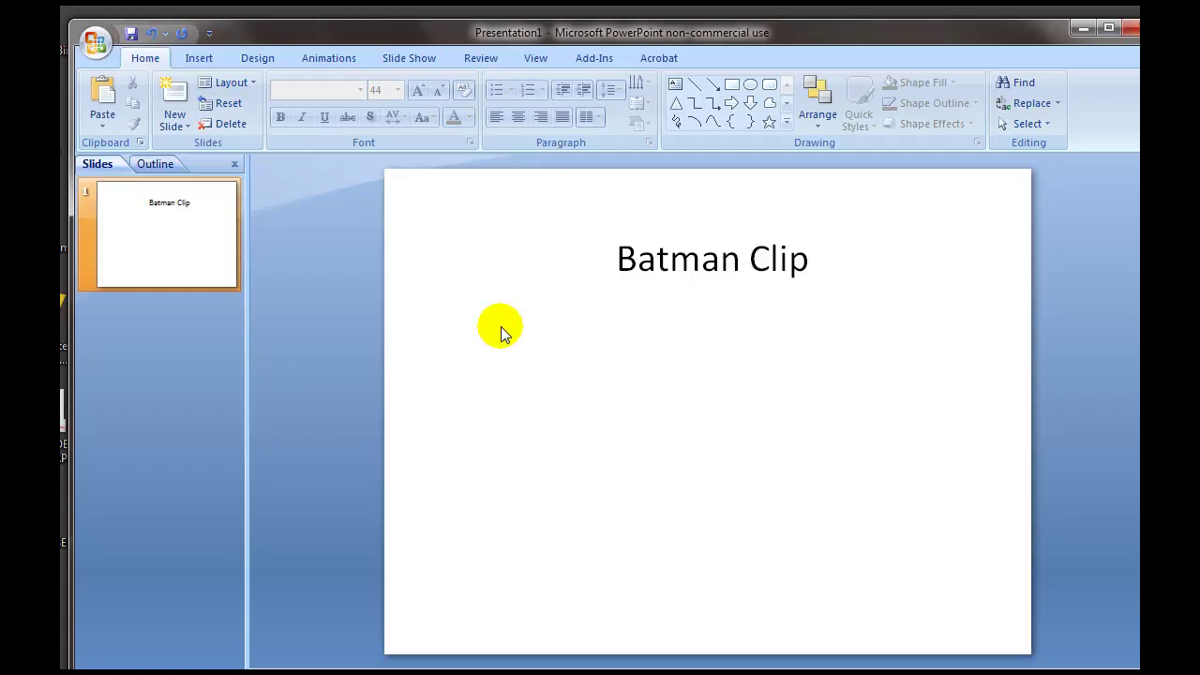
Step: Insert the movie CLIP FROM BATMAN from the Desktop into the slide, set to start when clicked
click(201, 60)
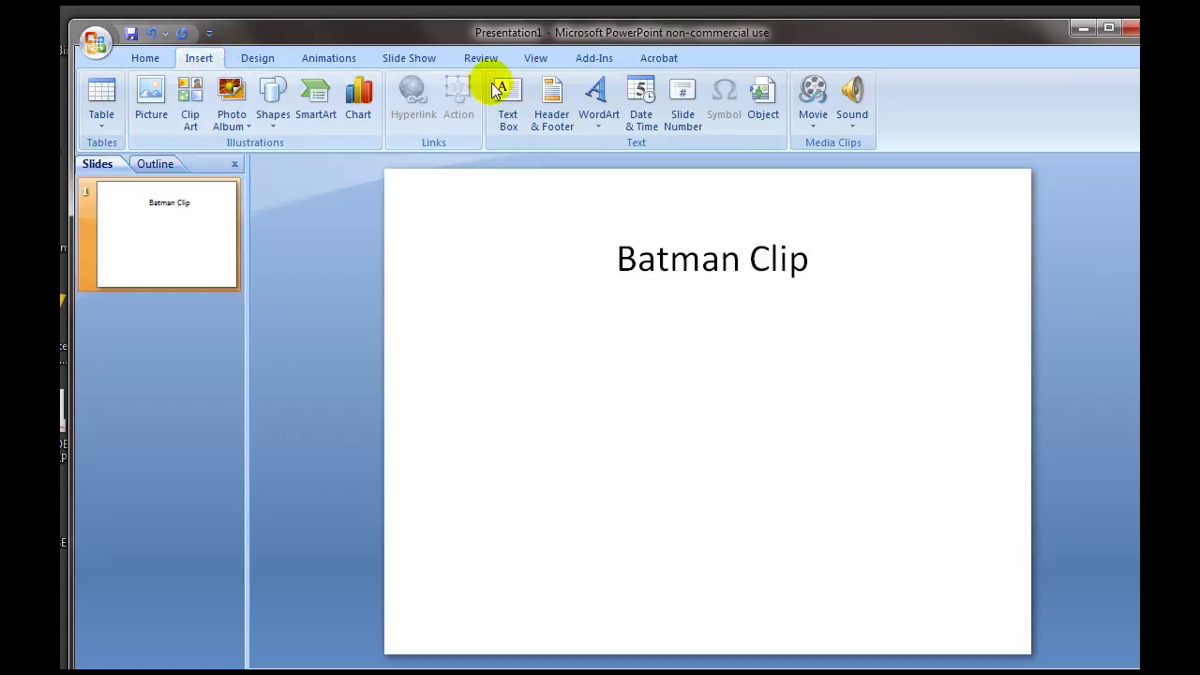
click(814, 102)
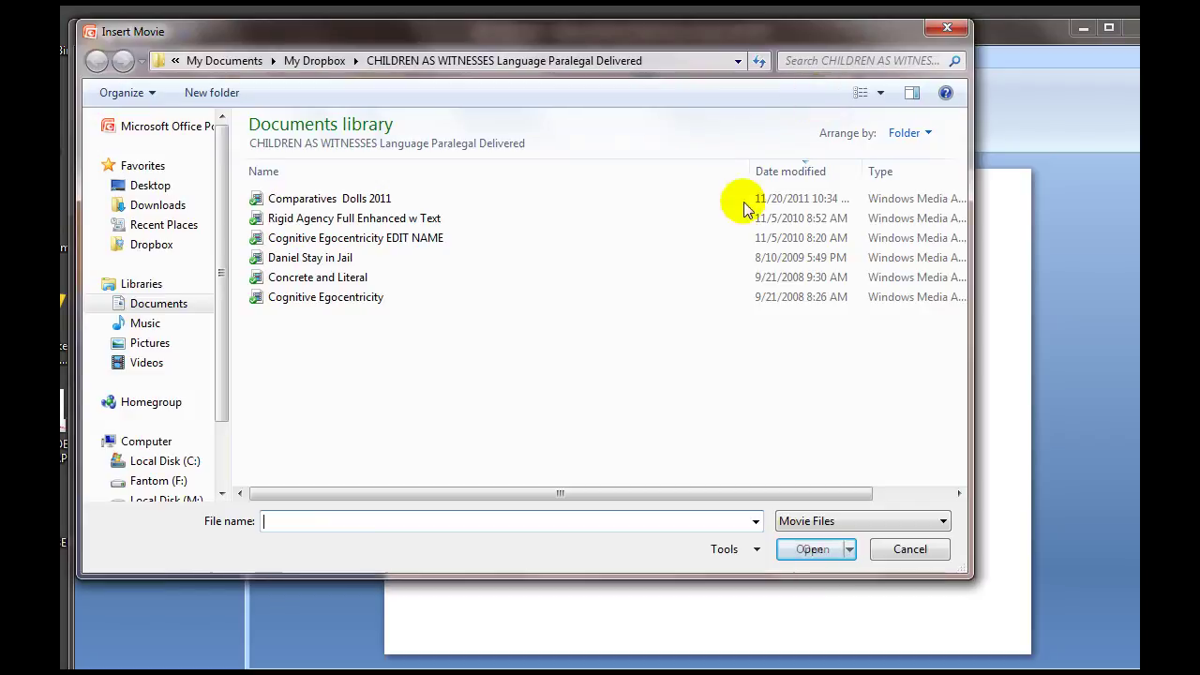
click(148, 183)
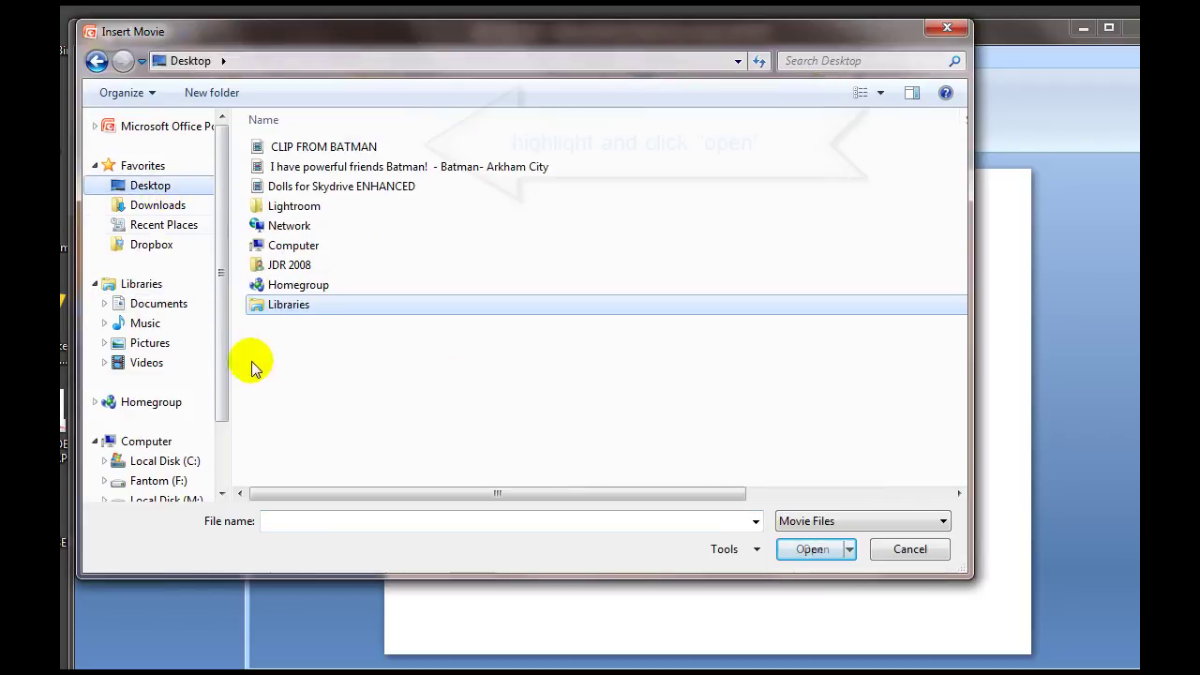
double_click(343, 160)
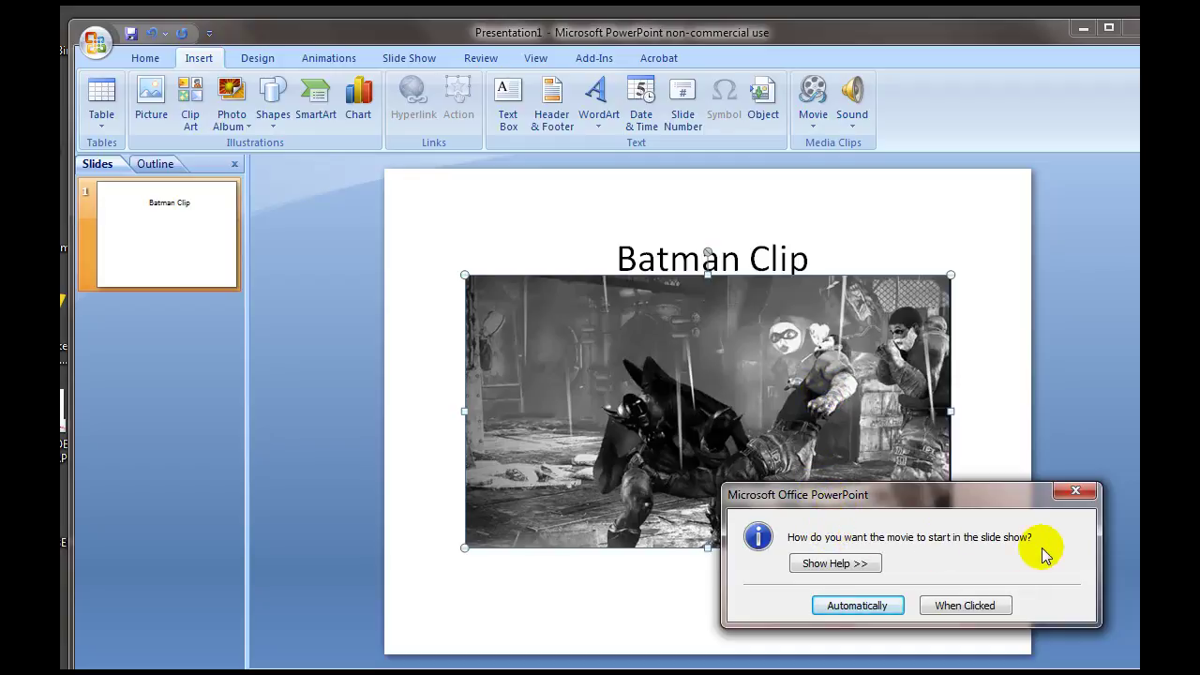
click(966, 605)
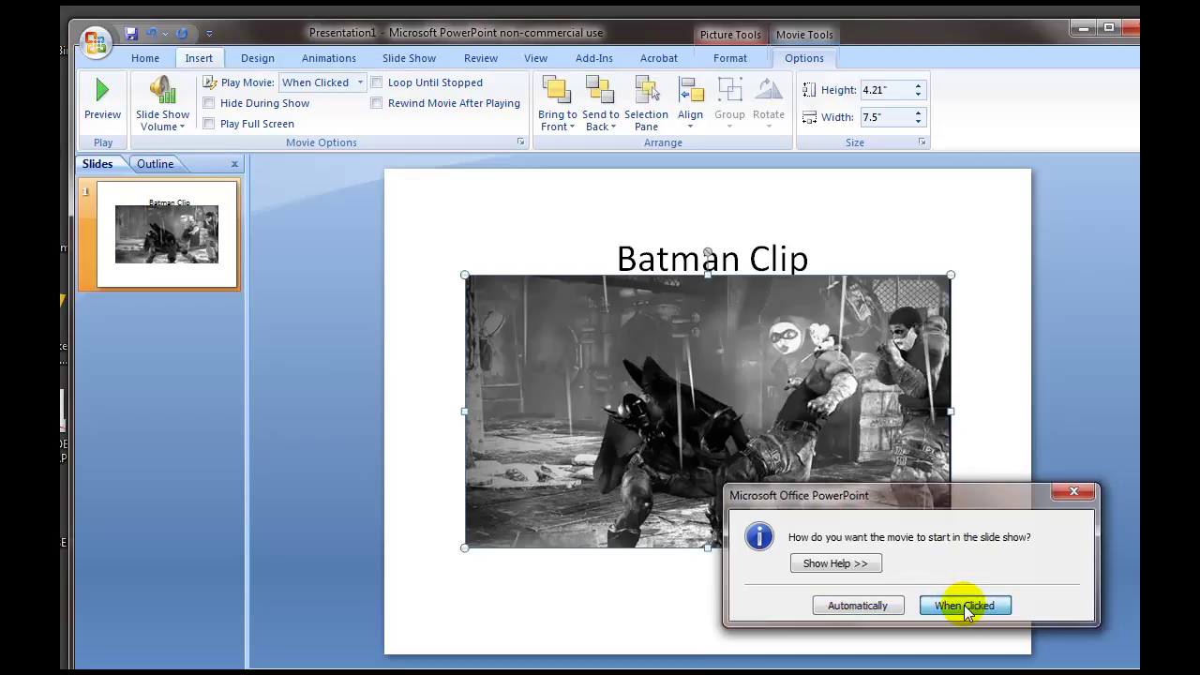
Step: Position the movie below the title, enlarge it to about 9.46" wide by 4.79" high, and preview its playback
drag(783, 423, 754, 475)
drag(464, 338, 398, 301)
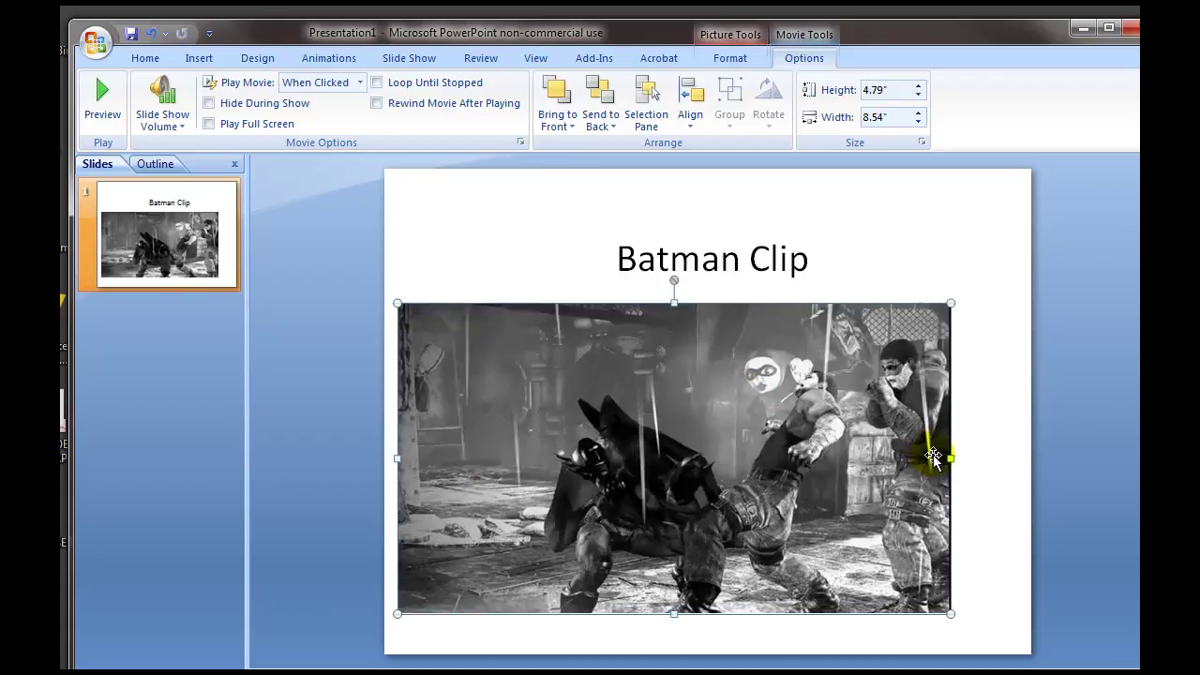
drag(951, 459, 1018, 459)
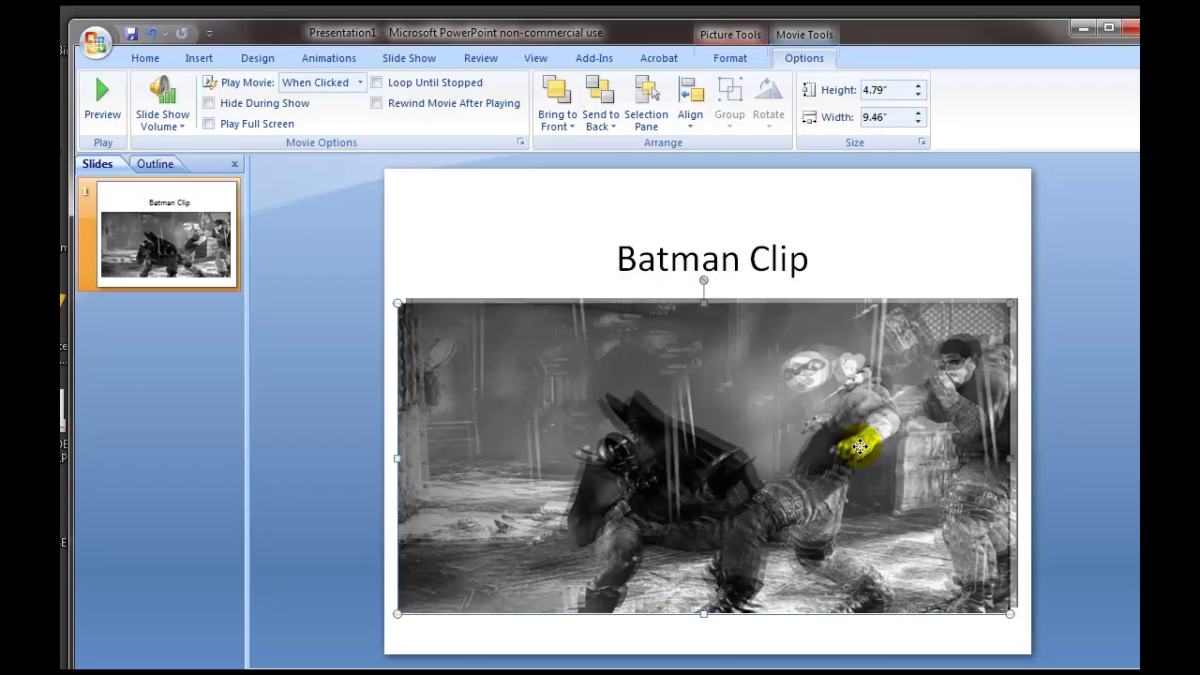
double_click(793, 451)
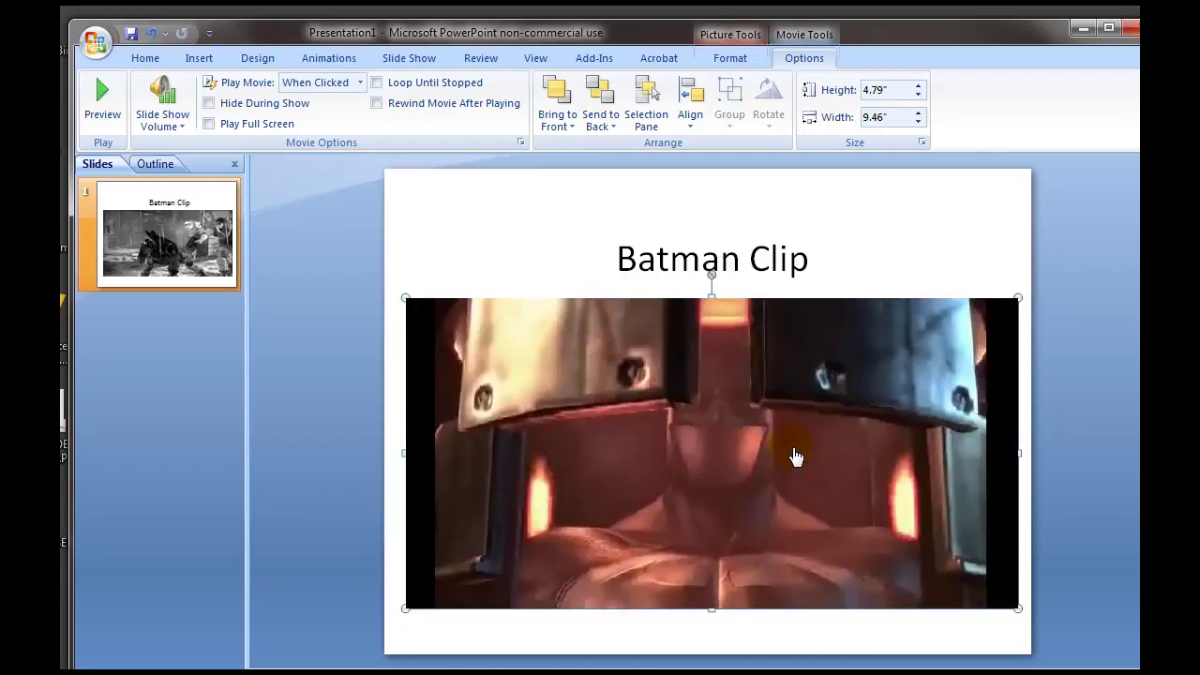
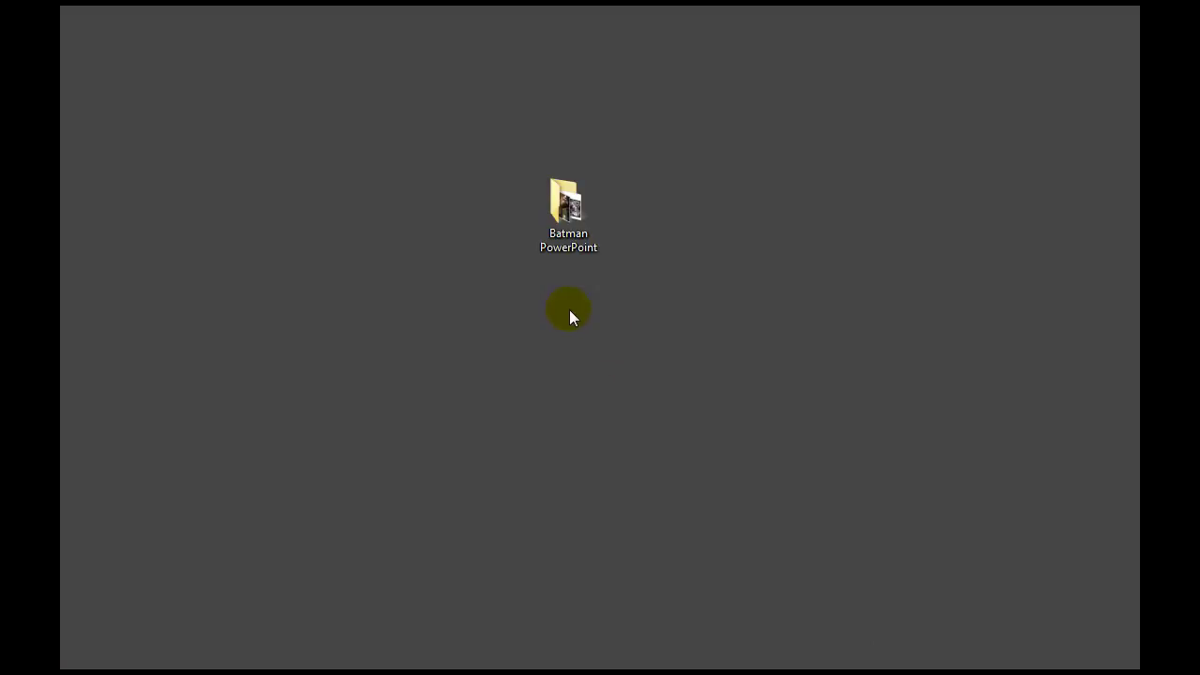
Step: Open the Batman PowerPoint folder on the desktop
double_click(568, 209)
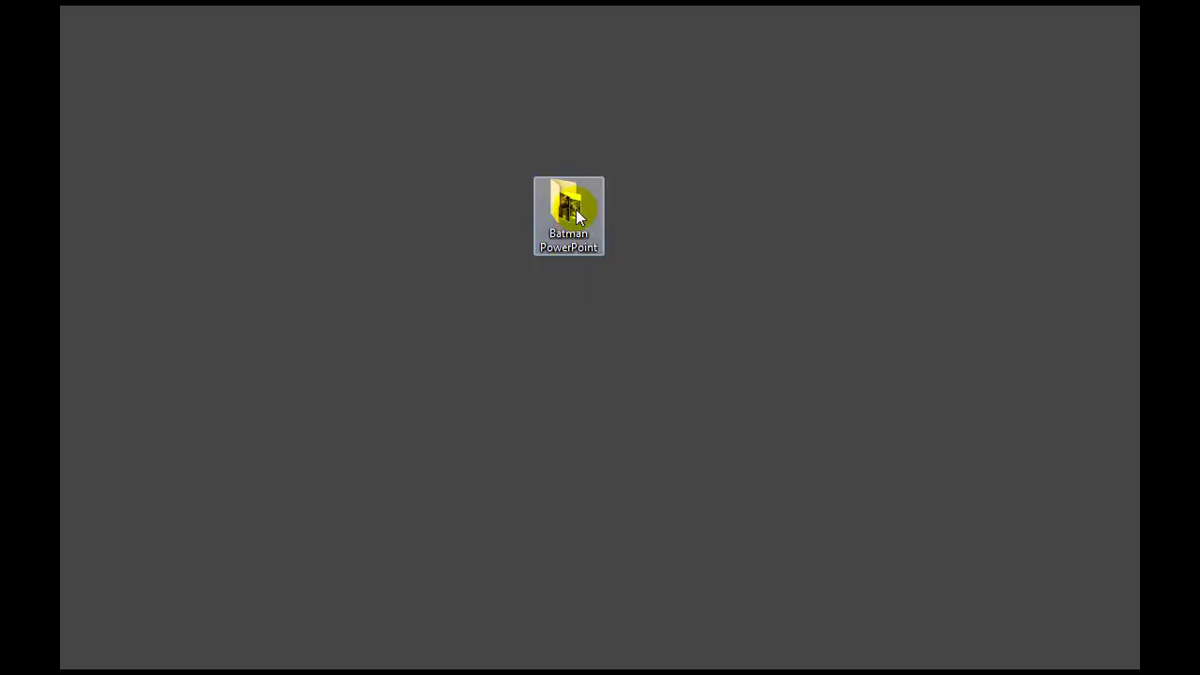